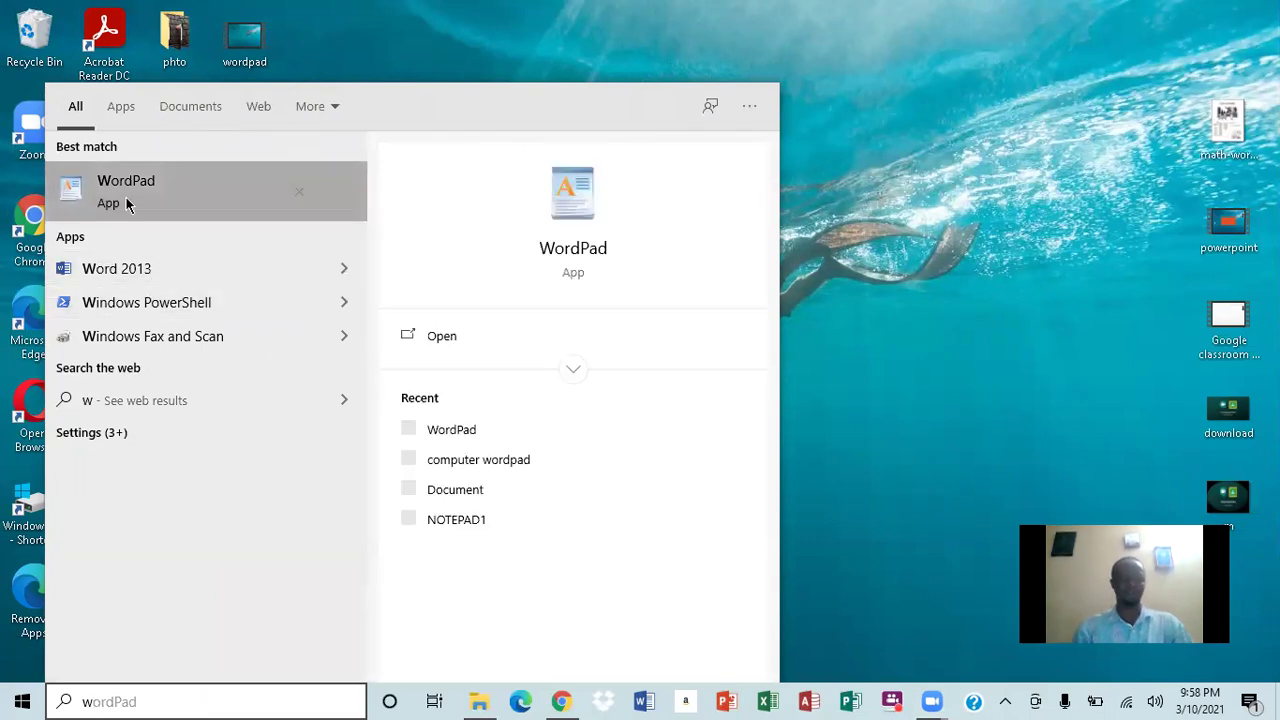
Step: Open WordPad and zoom its blank document out to 40%
{"action": "left_click", "coordinate": [189, 181]}
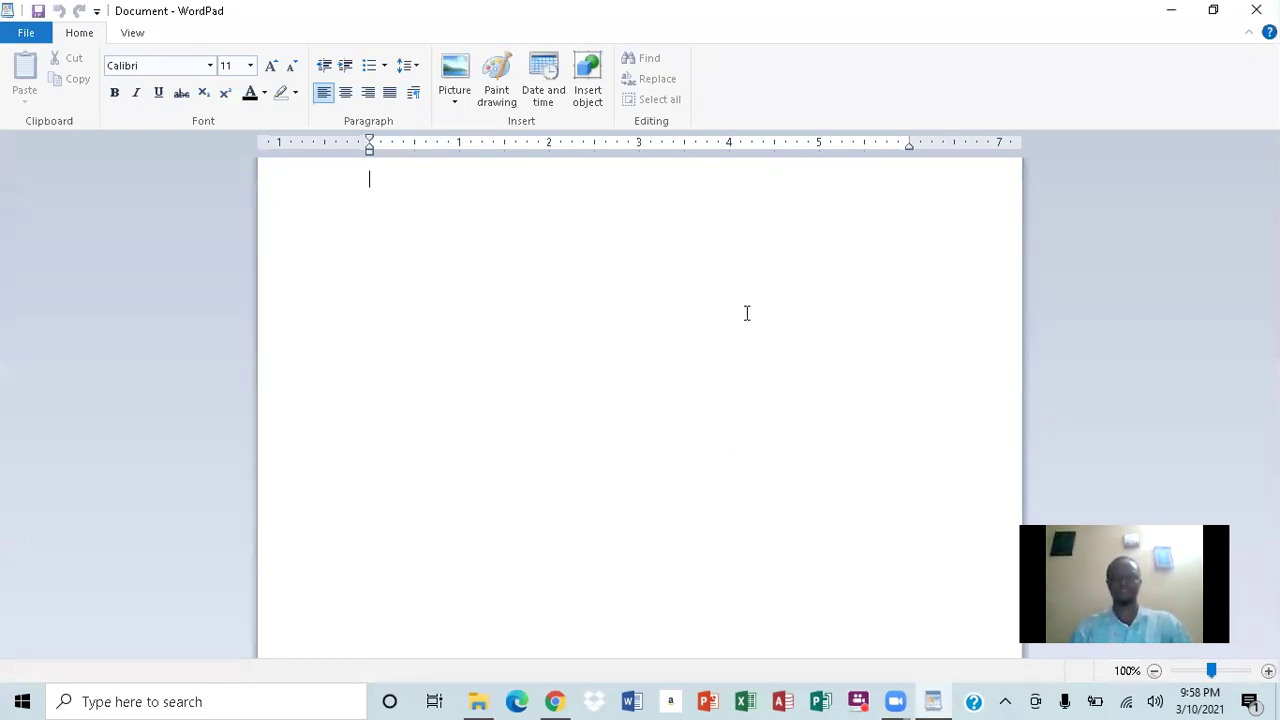
{"action": "left_click", "coordinate": [1153, 672]}
{"action": "left_click", "coordinate": [1153, 672]}
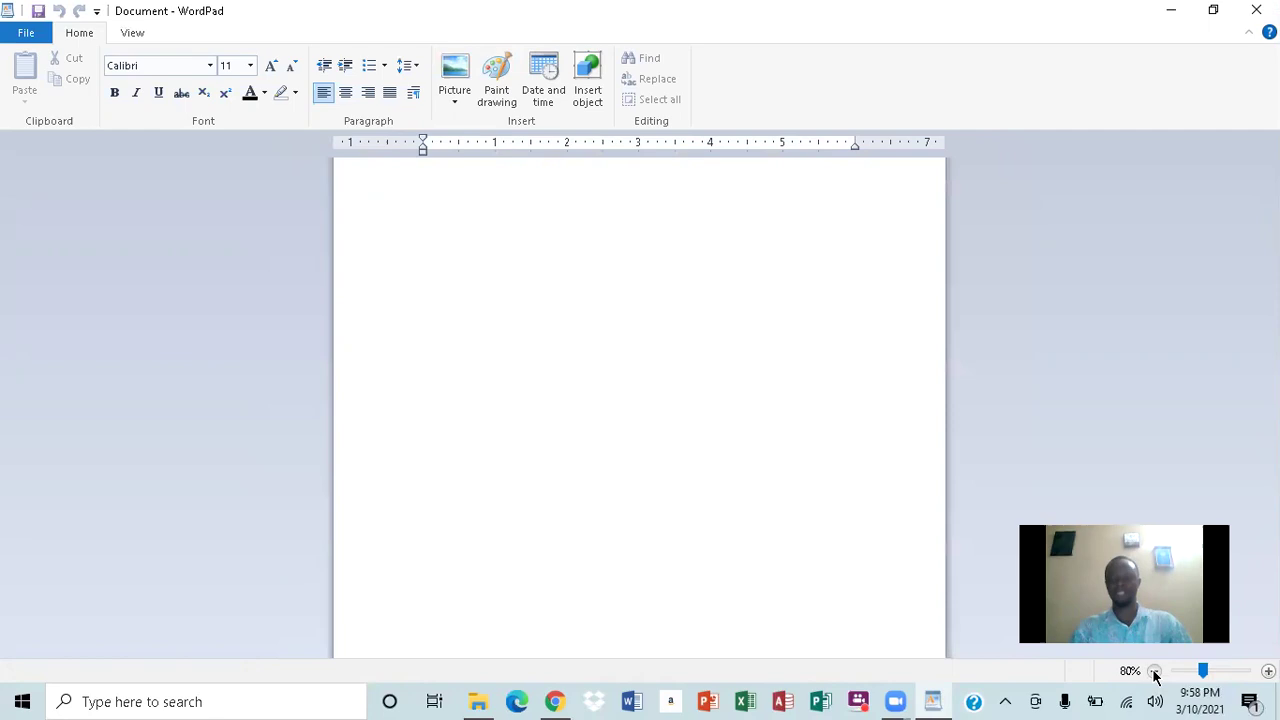
{"action": "left_click", "coordinate": [1153, 672]}
{"action": "left_click", "coordinate": [1153, 672]}
{"action": "left_click", "coordinate": [1153, 672]}
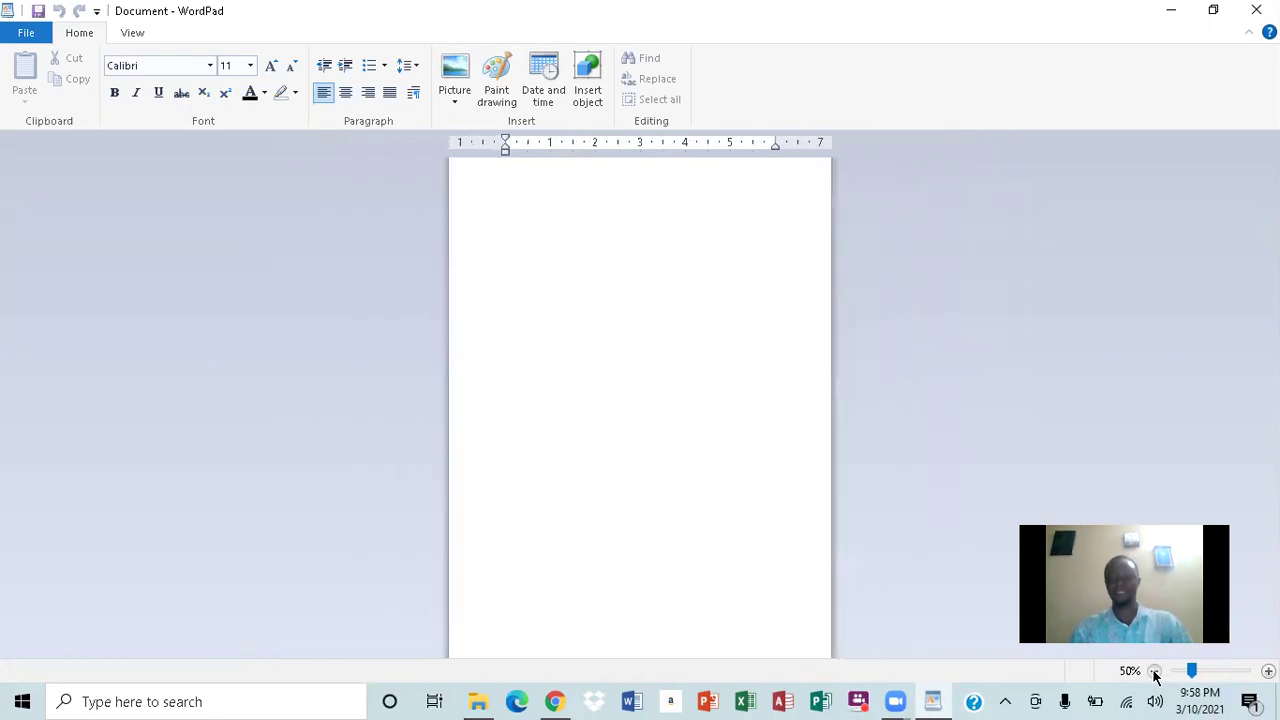
{"action": "left_click", "coordinate": [1153, 672]}
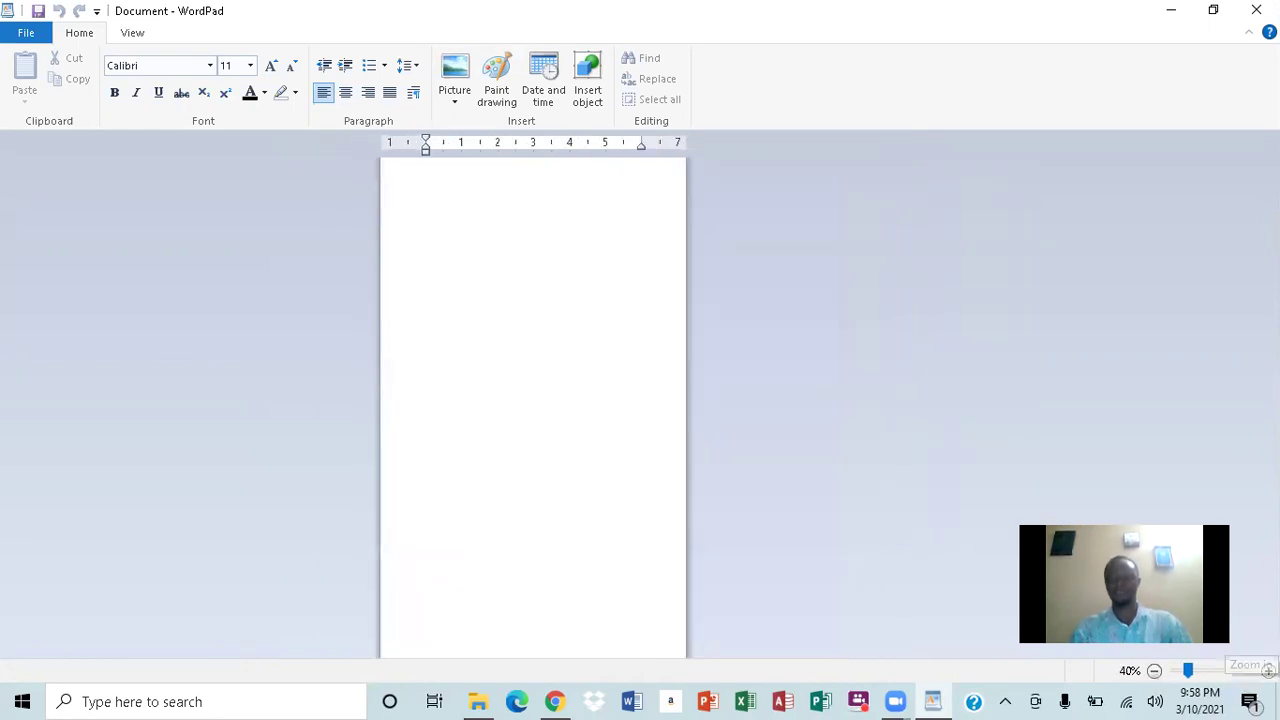
Step: Zoom the blank document in to 120%
{"action": "left_click", "coordinate": [1268, 671]}
{"action": "left_click", "coordinate": [1268, 671]}
{"action": "left_click", "coordinate": [1268, 671]}
{"action": "left_click", "coordinate": [1268, 671]}
{"action": "left_click", "coordinate": [1268, 671]}
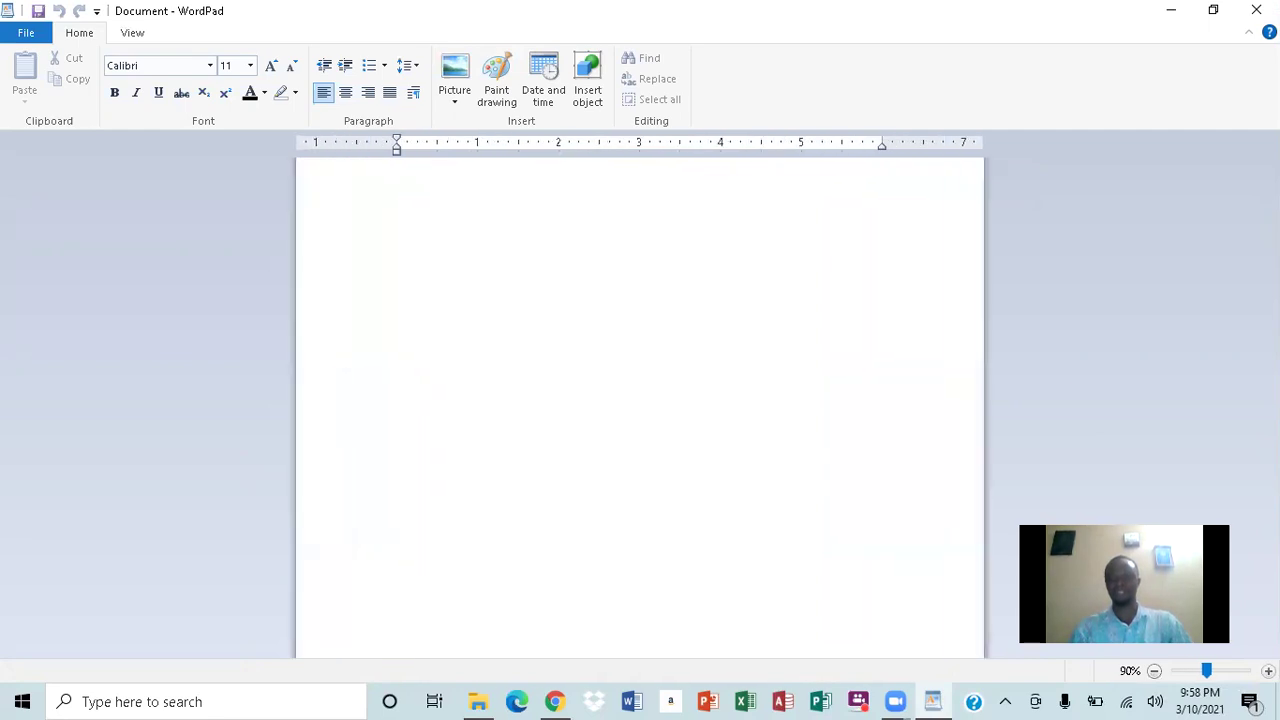
{"action": "left_click", "coordinate": [1268, 671]}
{"action": "left_click", "coordinate": [1268, 671]}
{"action": "left_click", "coordinate": [1268, 671]}
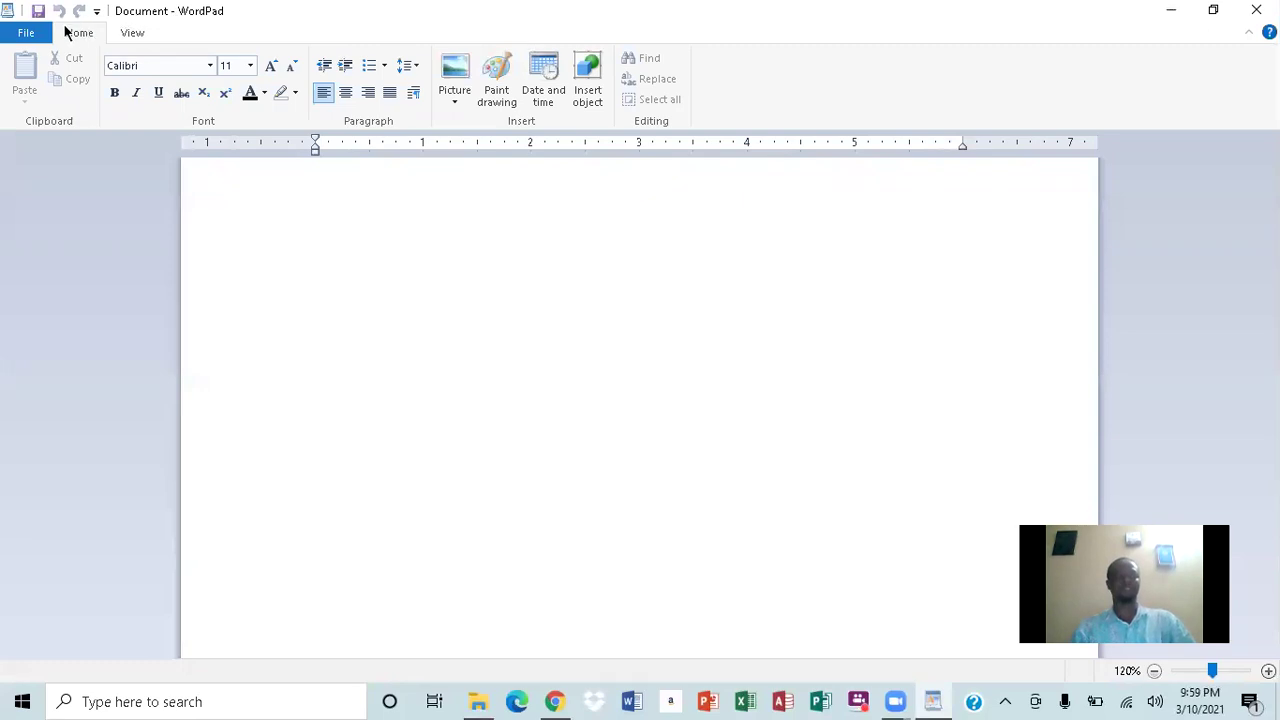
Step: Examine the file commands, including the available save formats and the print options
{"action": "left_click", "coordinate": [27, 35]}
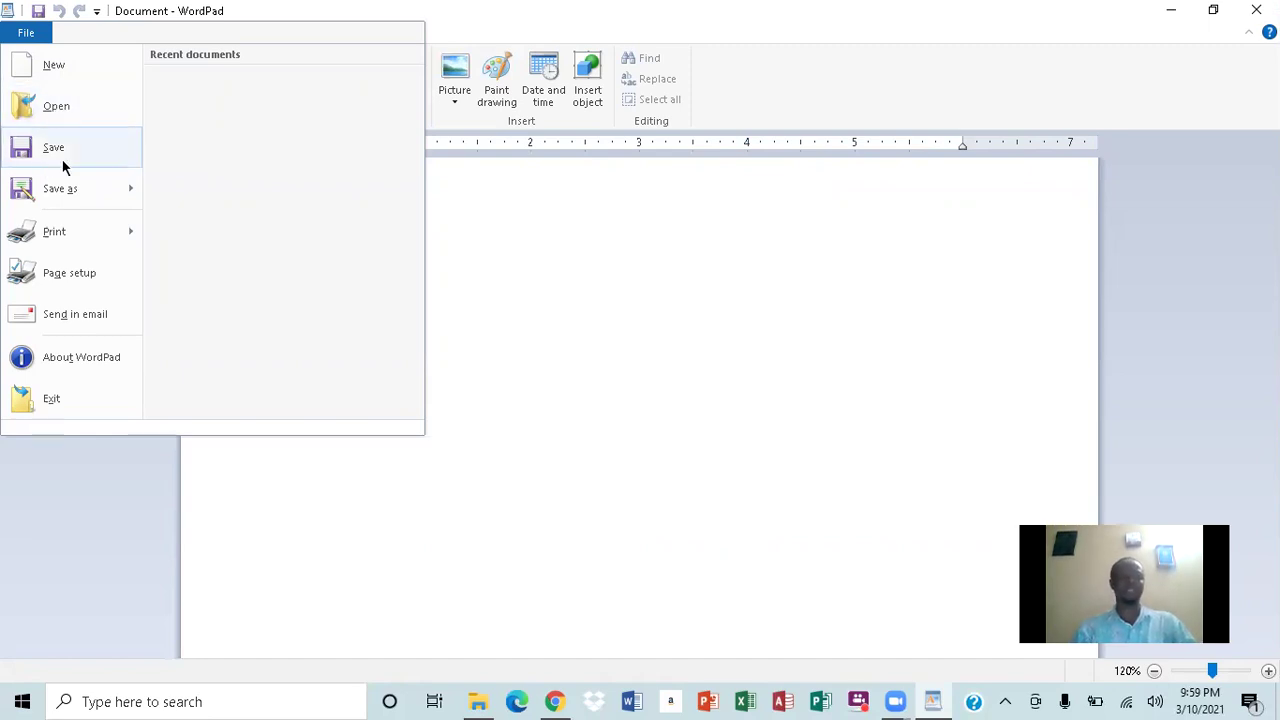
{"action": "mouse_move", "coordinate": [50, 196]}
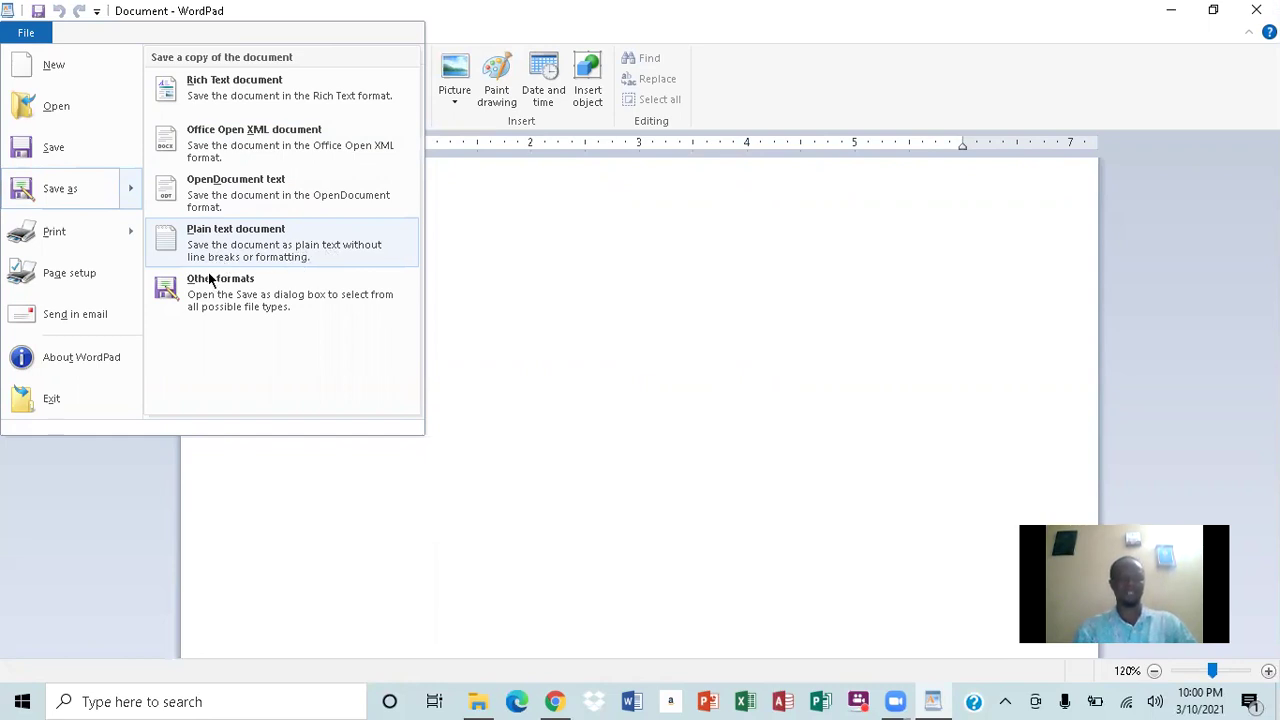
{"action": "mouse_move", "coordinate": [74, 229]}
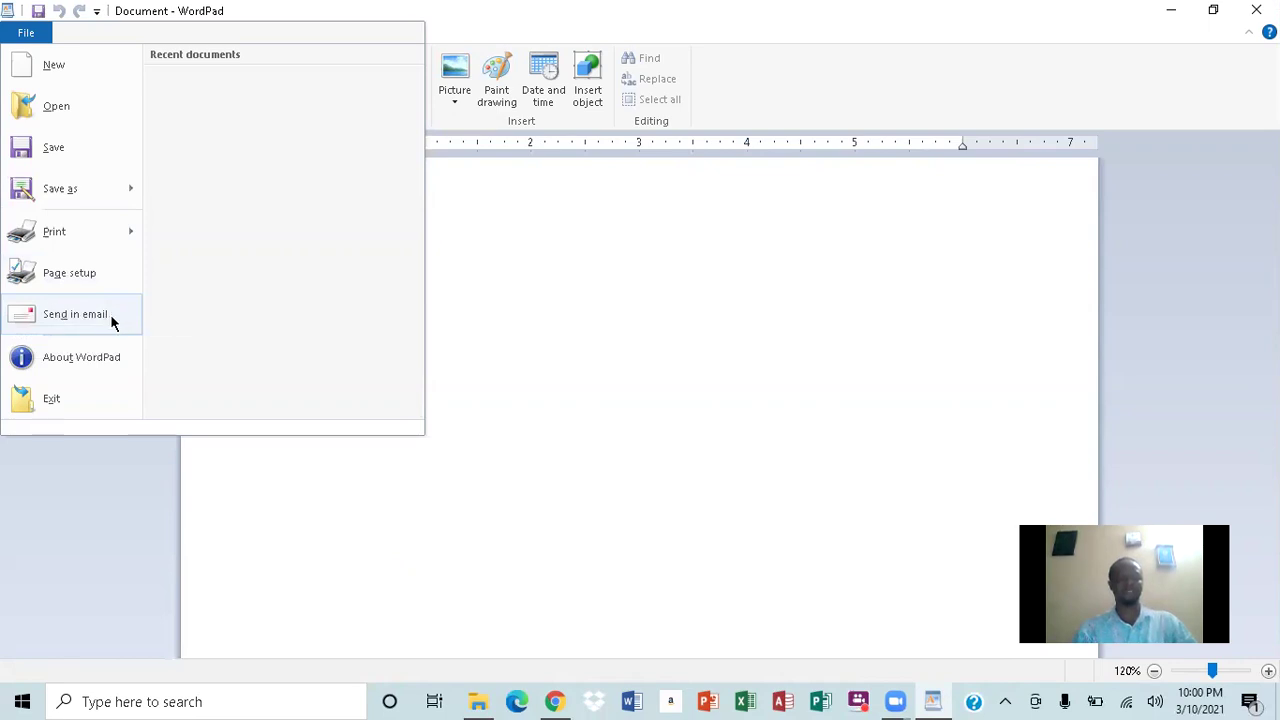
{"action": "left_click", "coordinate": [189, 462]}
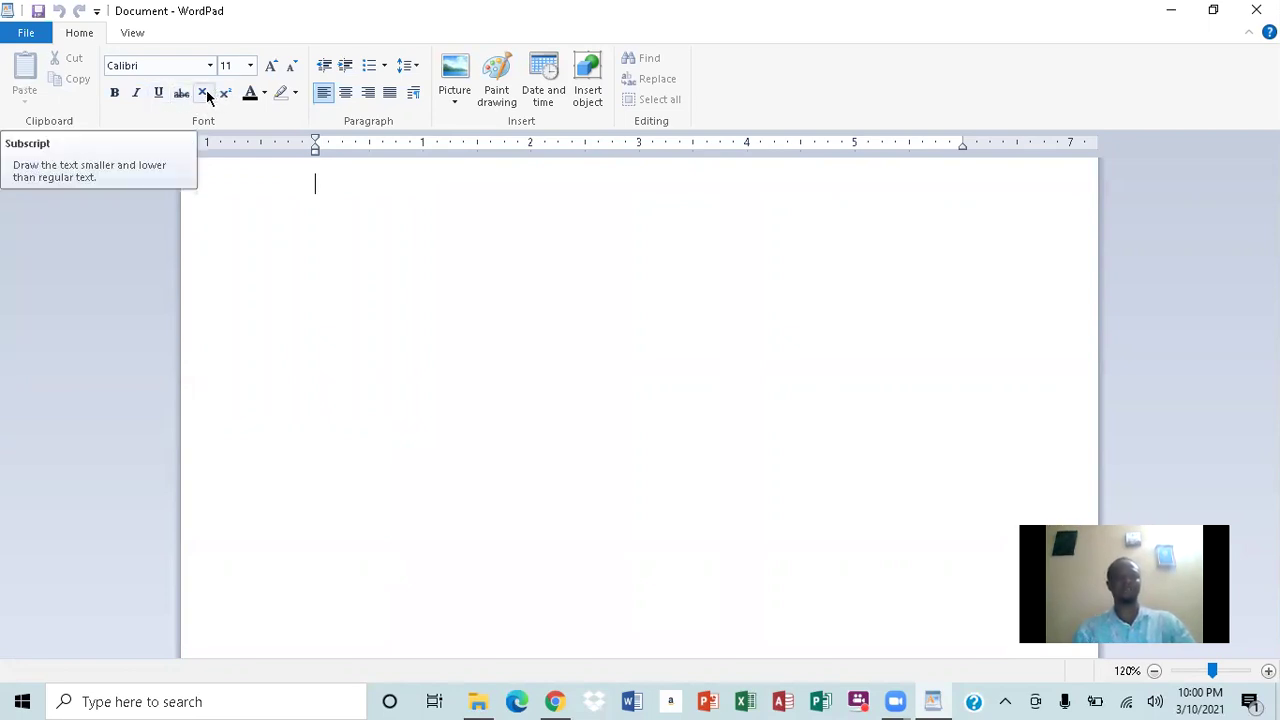
Step: Examine the choices for text color, highlight color, font size, list style and line spacing
{"action": "left_click", "coordinate": [266, 93]}
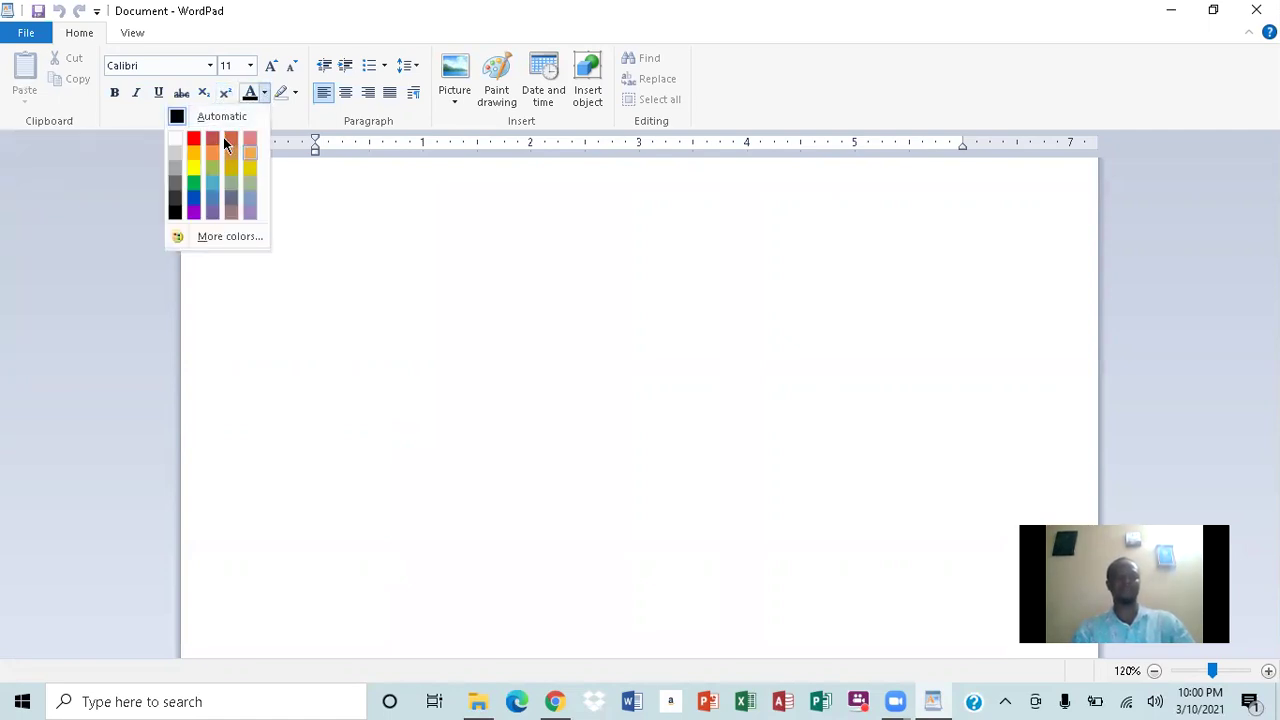
{"action": "left_click", "coordinate": [295, 91]}
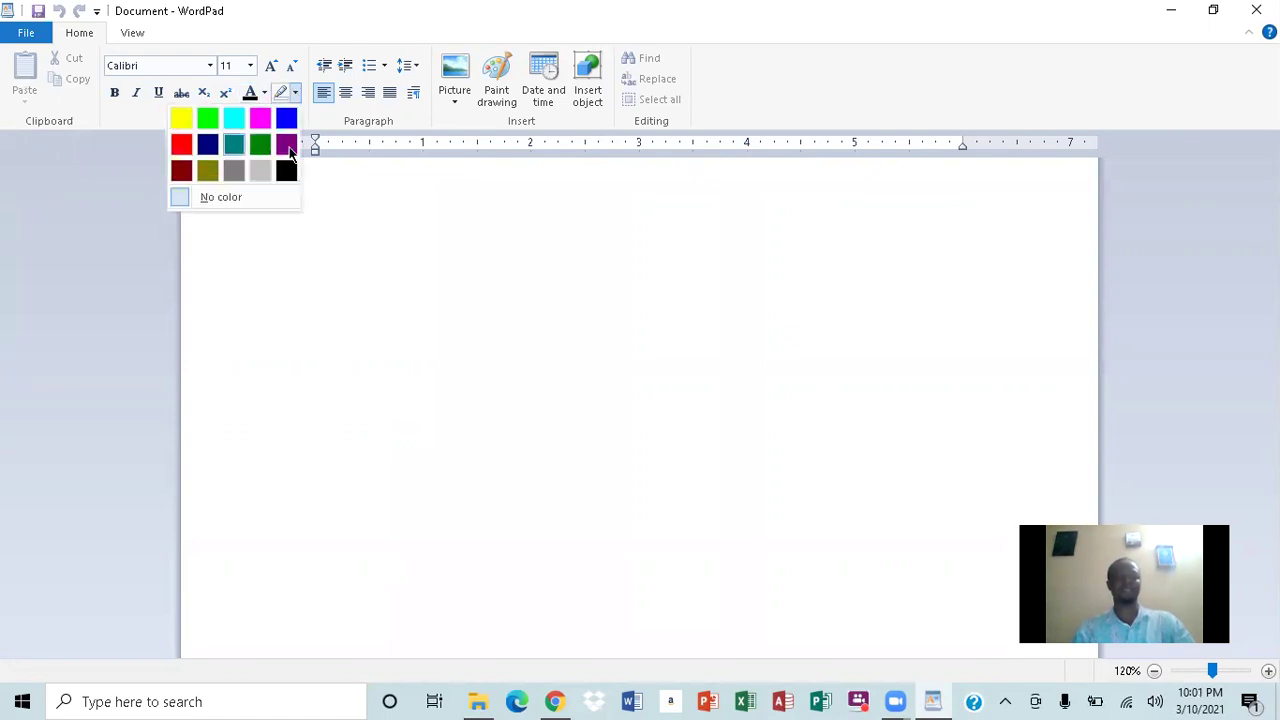
{"action": "left_click", "coordinate": [250, 68]}
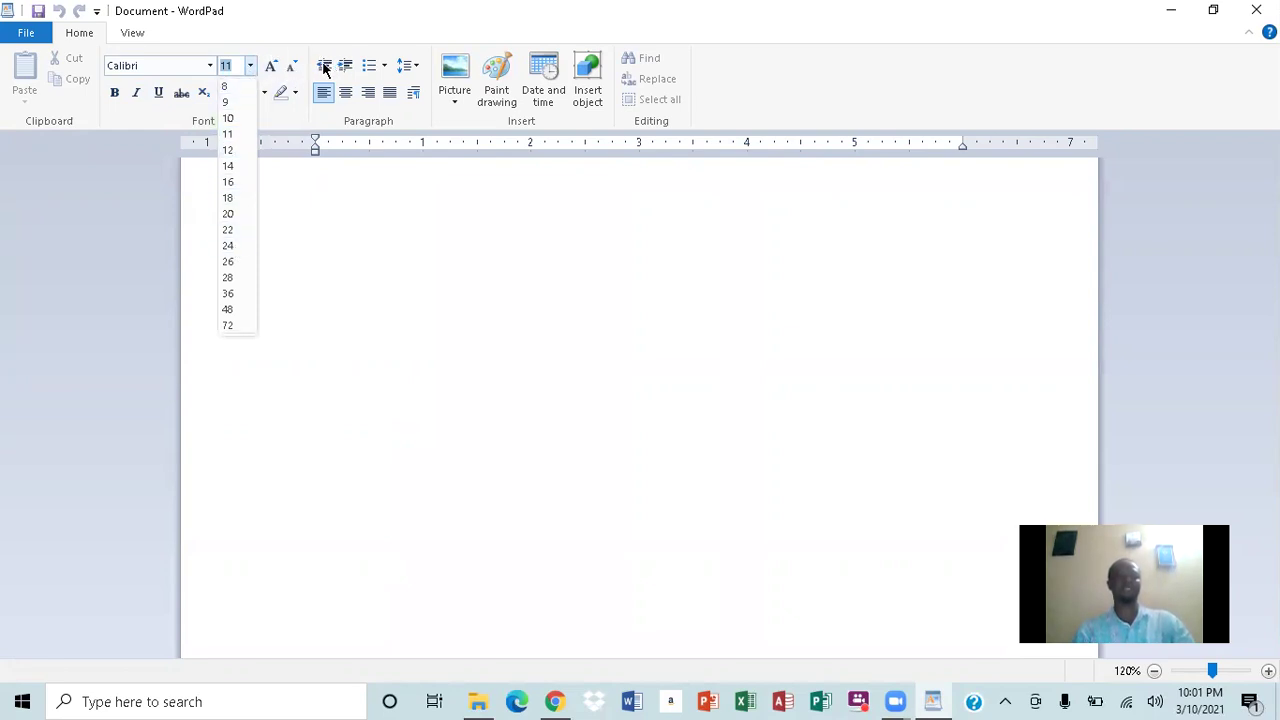
{"action": "left_click", "coordinate": [383, 64]}
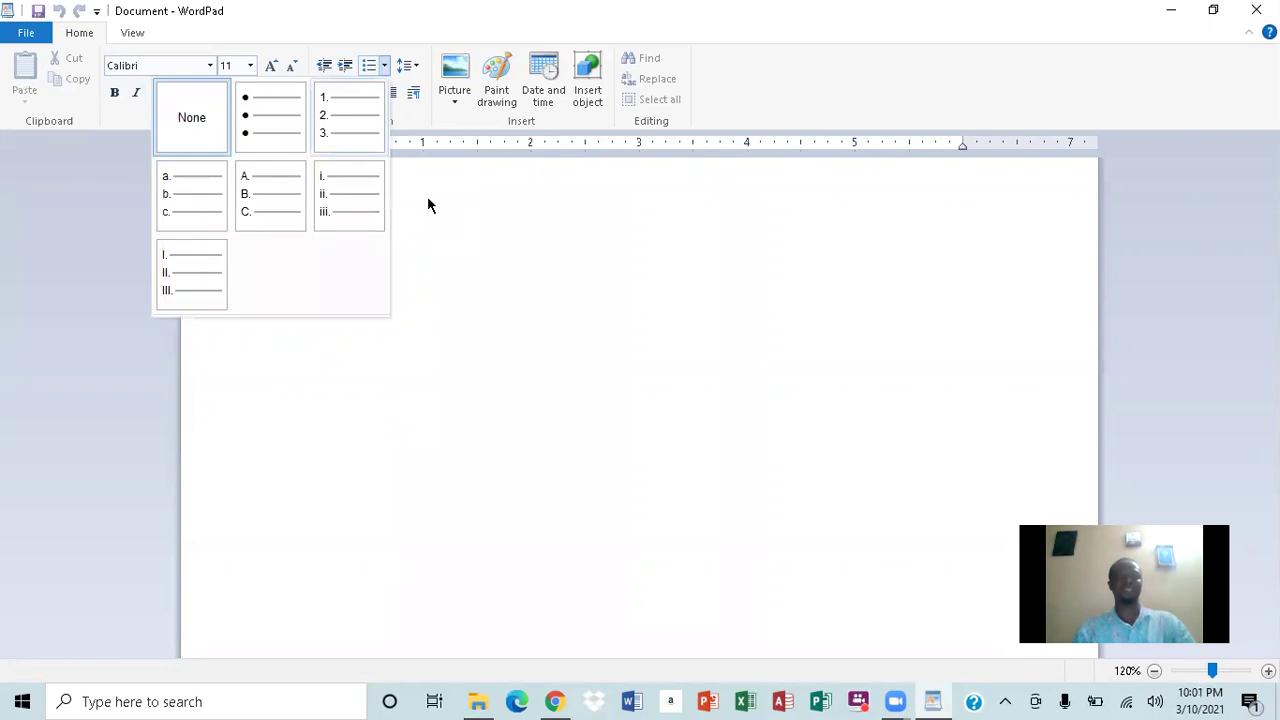
{"action": "left_click", "coordinate": [427, 196]}
{"action": "left_click", "coordinate": [420, 64]}
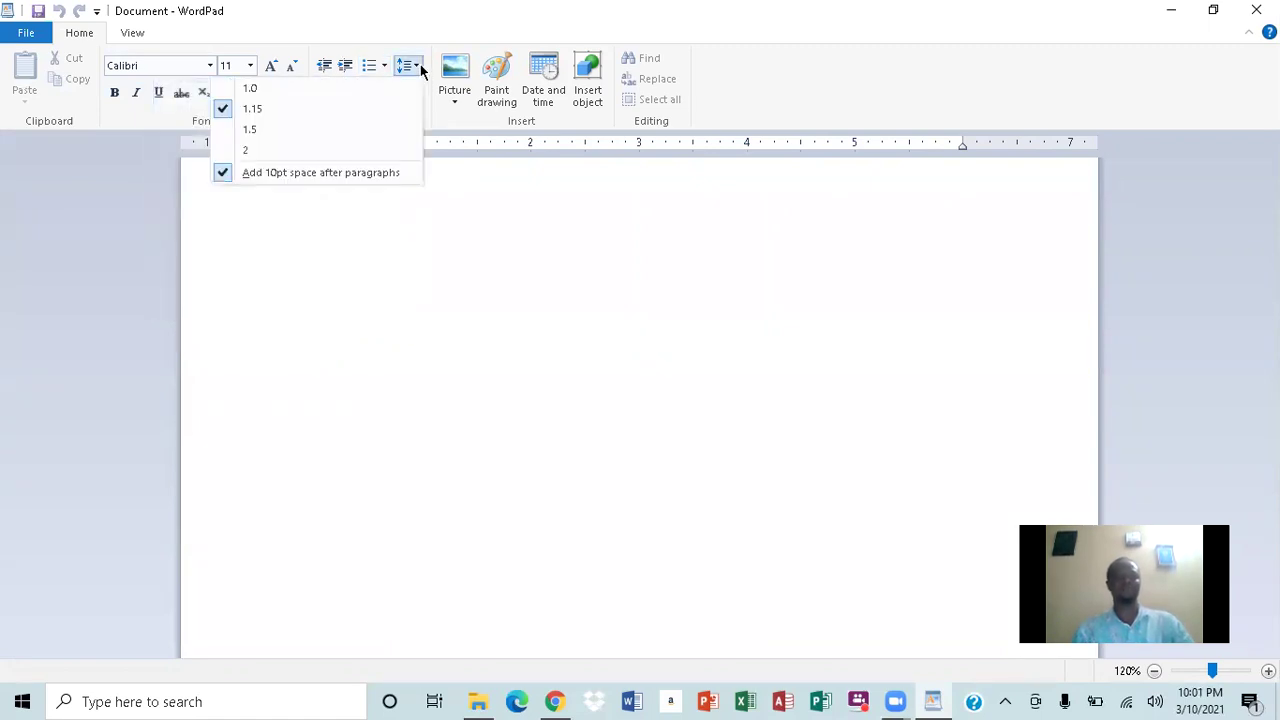
{"action": "left_click", "coordinate": [412, 234]}
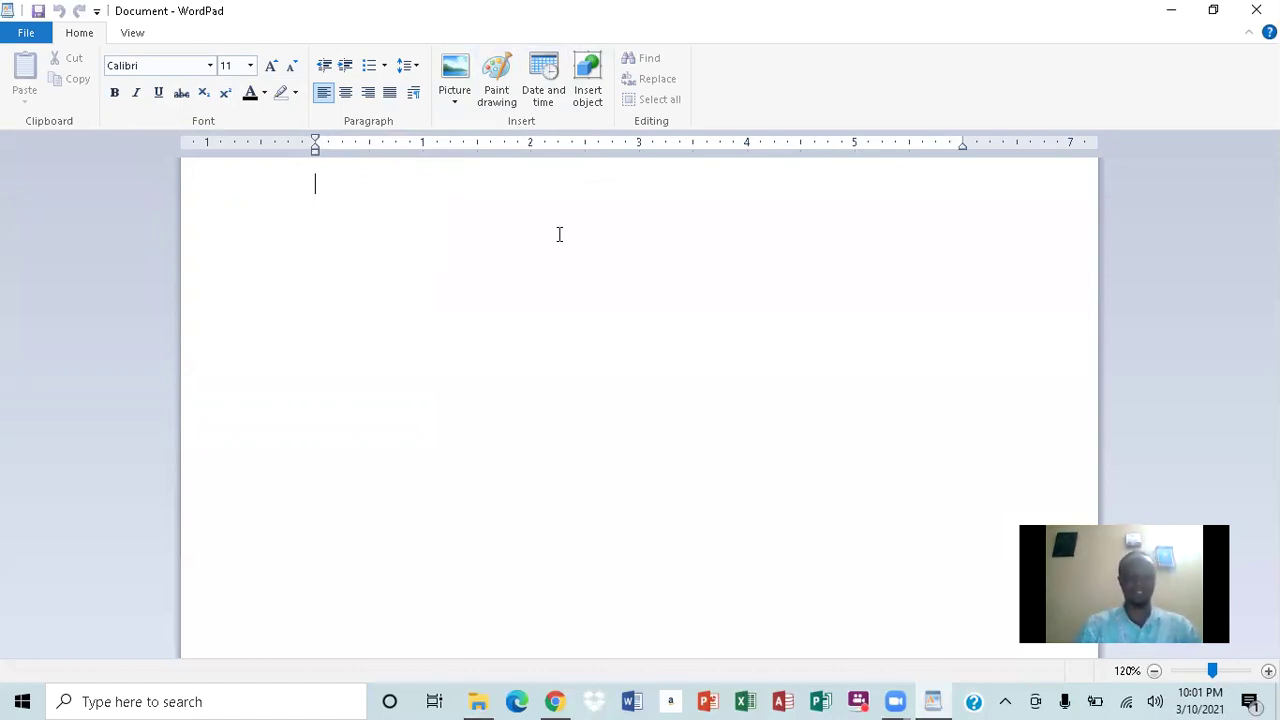
Step: Enter the line "My name are" followed by the person's first name, and capitalize the name's initial letter
{"action": "type", "text": "My name"}
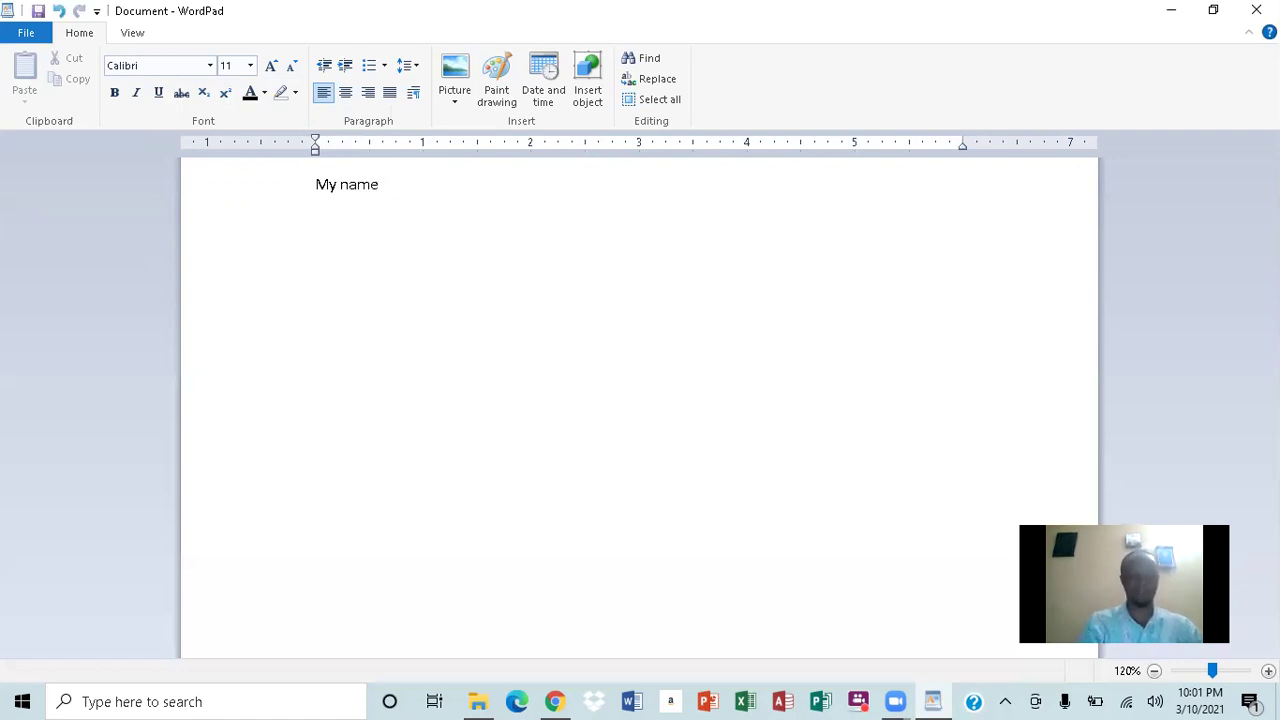
{"action": "type", "text": "mark"}
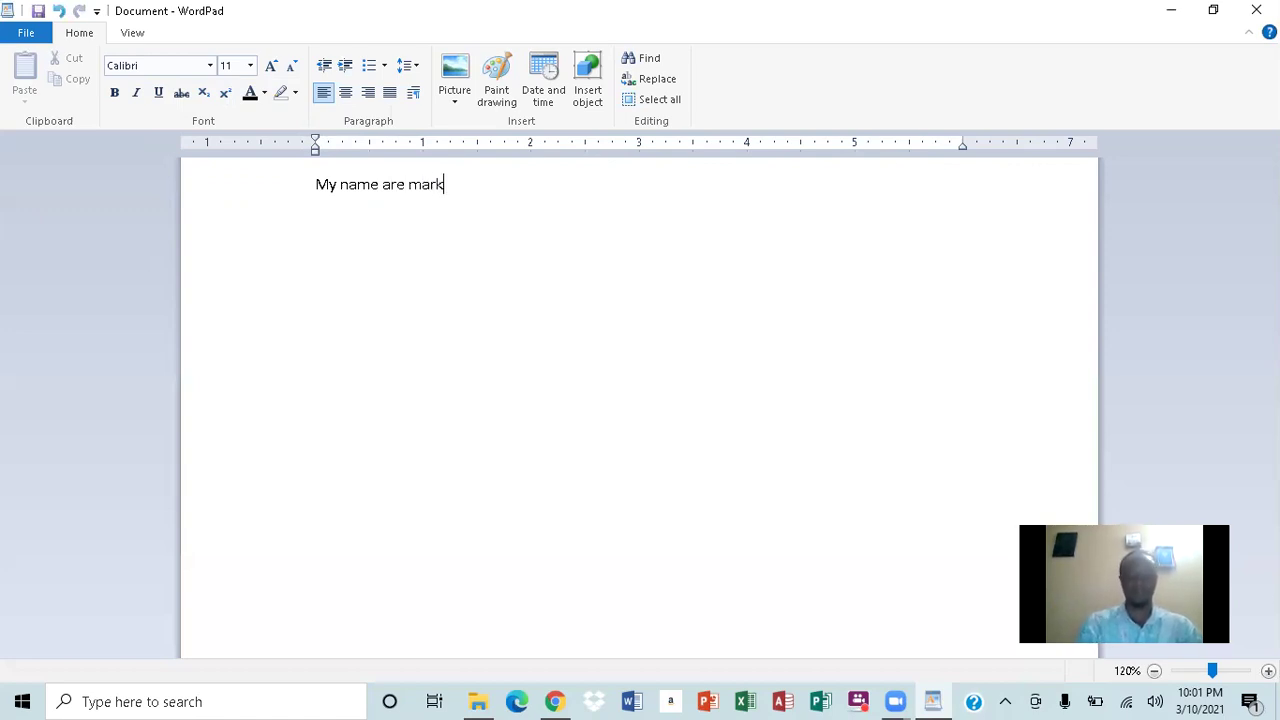
{"action": "left_click", "coordinate": [421, 184]}
{"action": "key", "text": "BackSpace"}
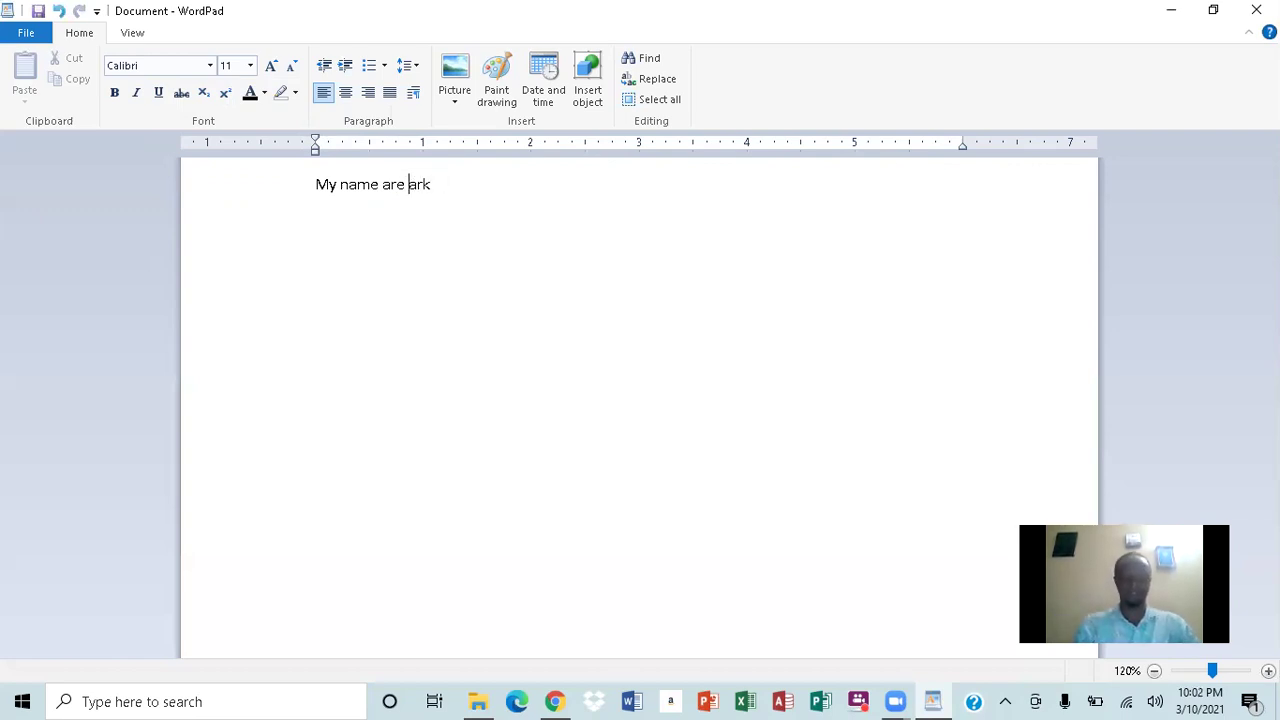
{"action": "type", "text": "M"}
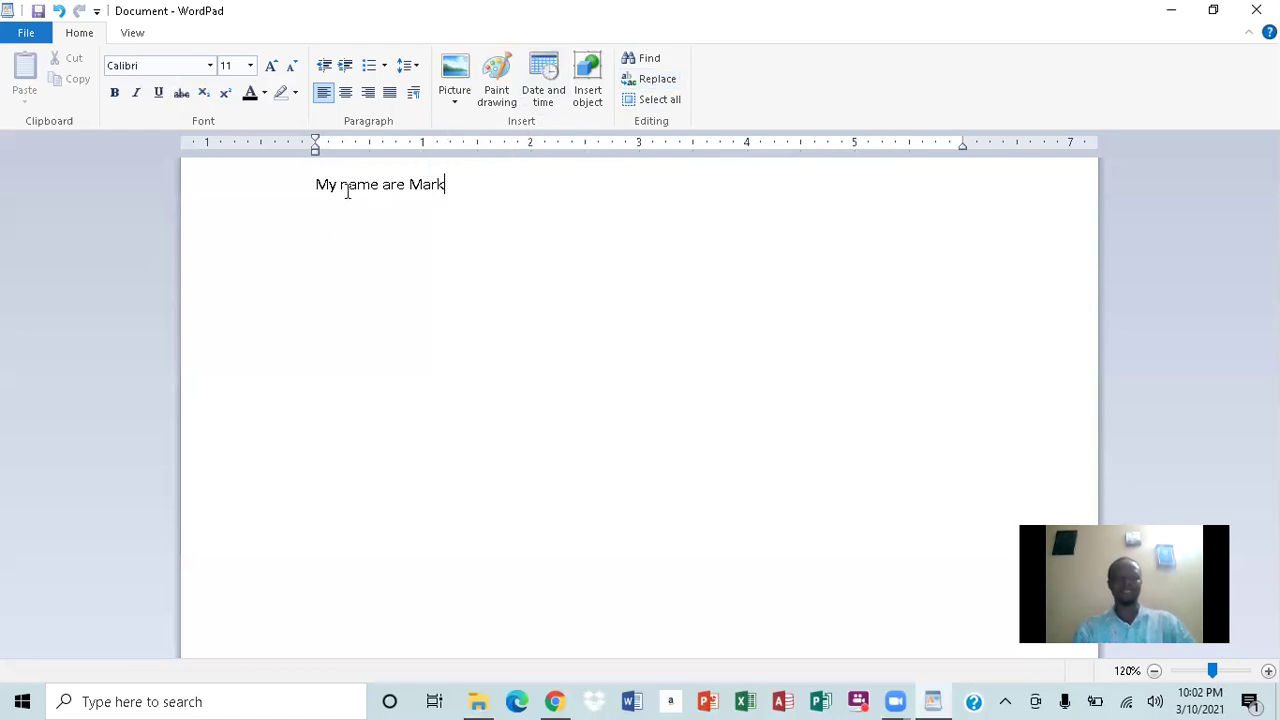
Step: Replace the word "are" with "is" in the sentence using Find and Replace
{"action": "left_click", "coordinate": [659, 87]}
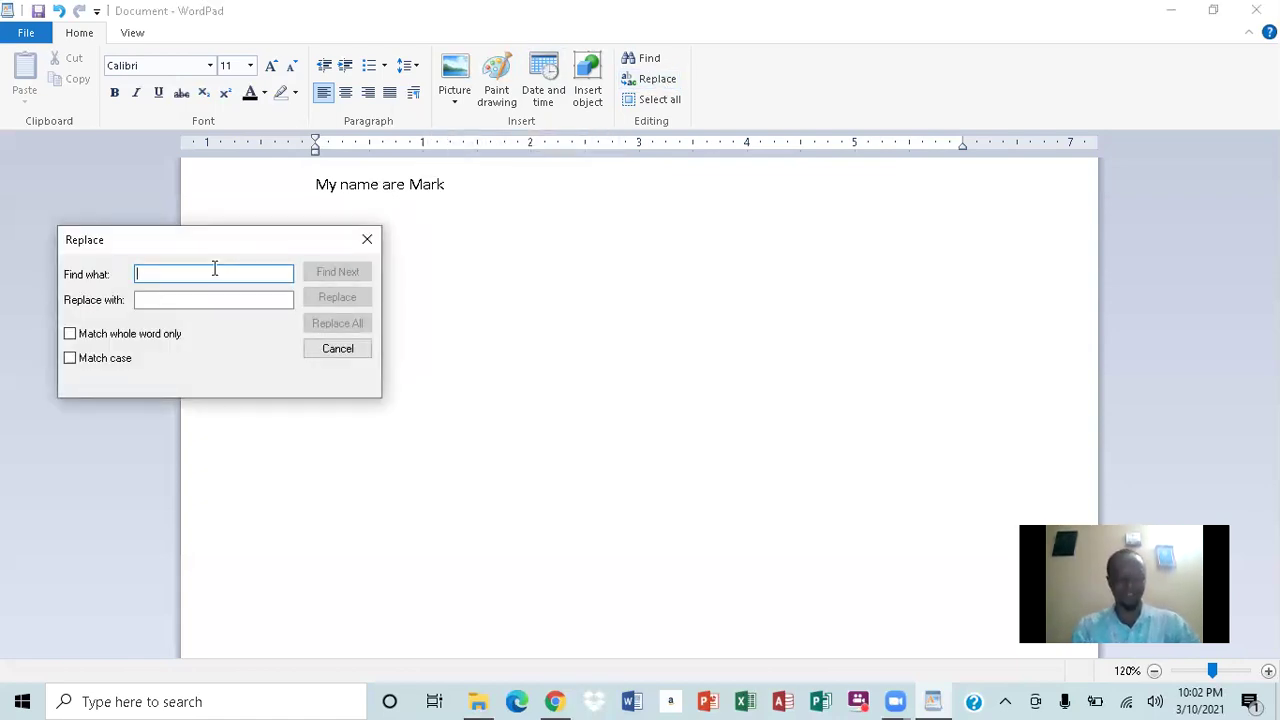
{"action": "type", "text": "are"}
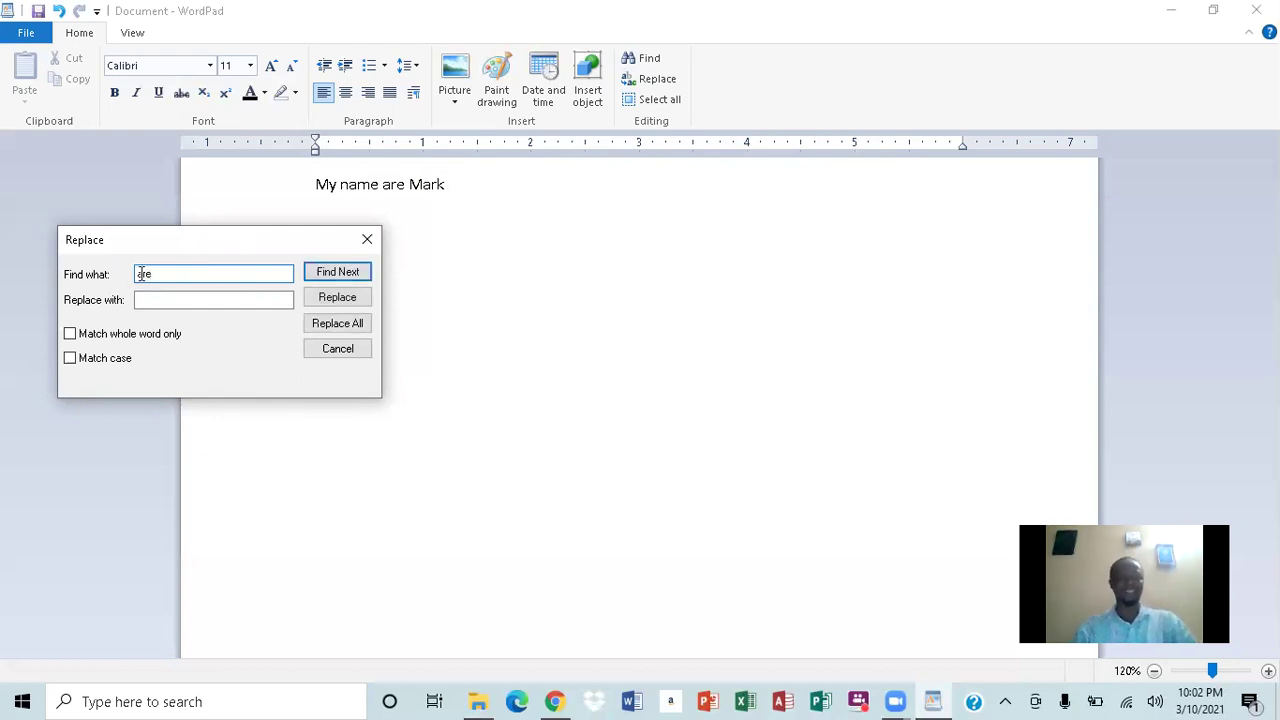
{"action": "left_click", "coordinate": [161, 303]}
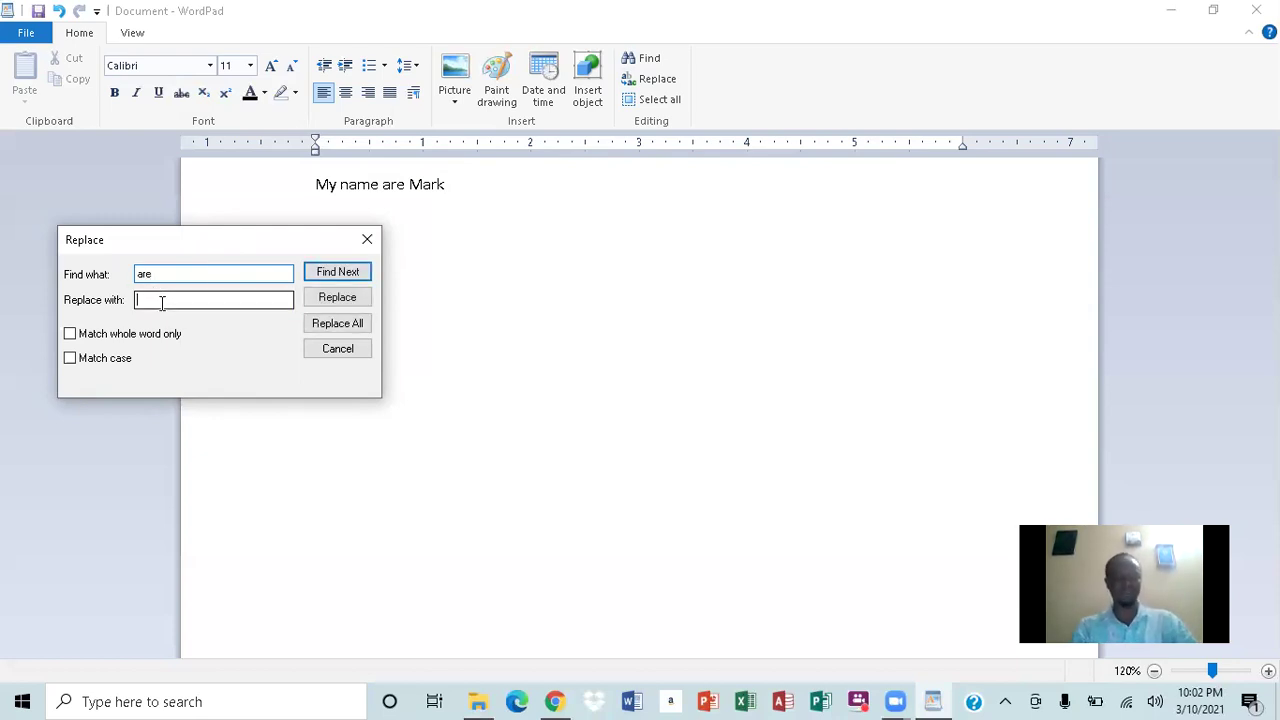
{"action": "type", "text": "is"}
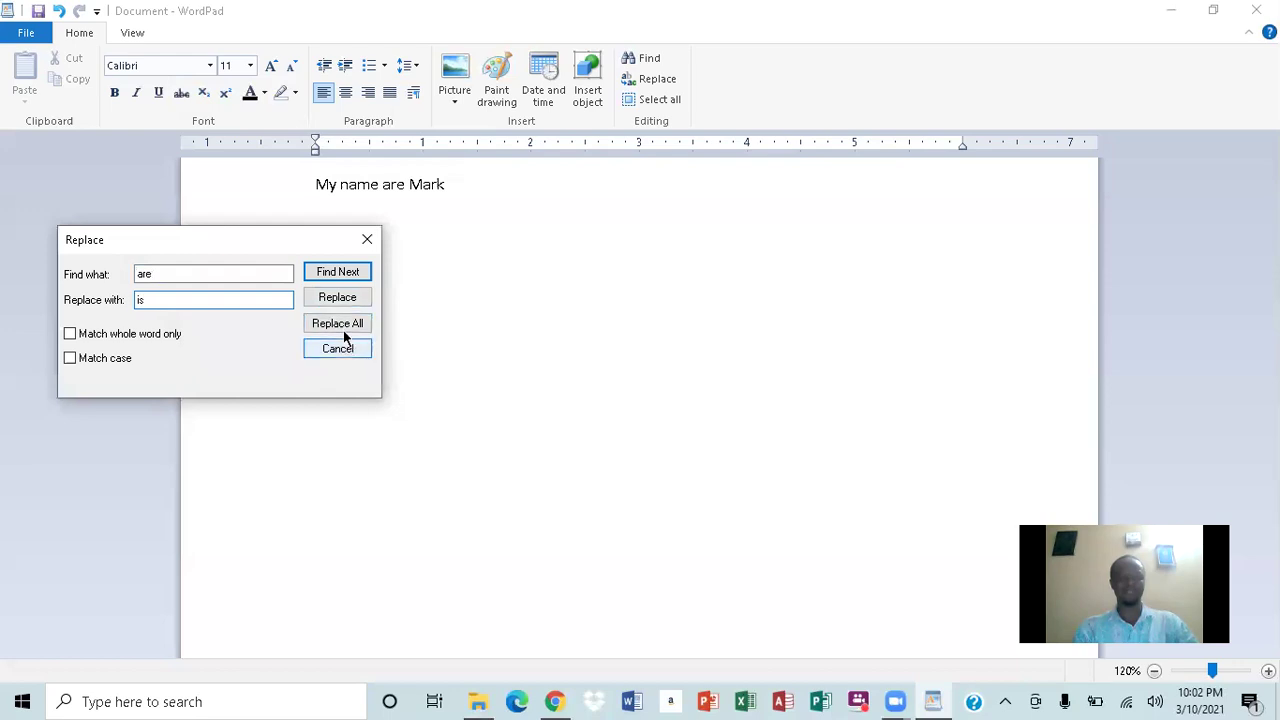
{"action": "left_click", "coordinate": [340, 300]}
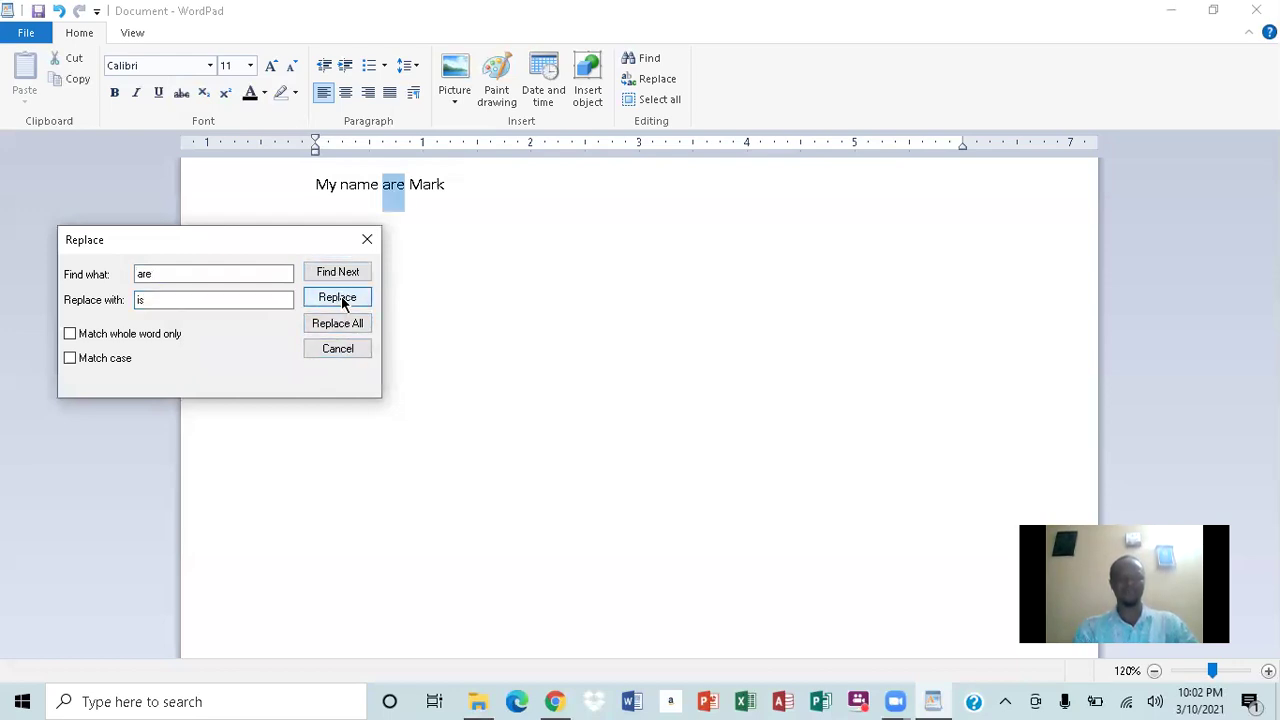
{"action": "left_click", "coordinate": [344, 297]}
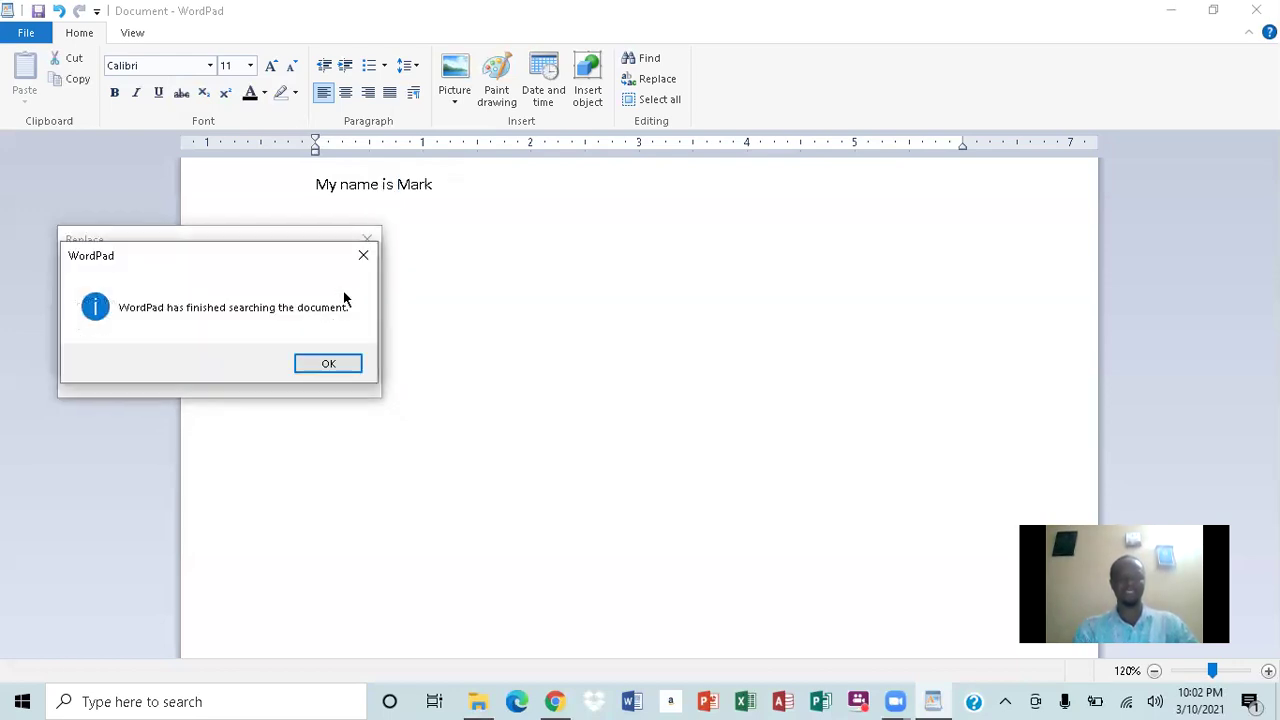
{"action": "left_click", "coordinate": [329, 370]}
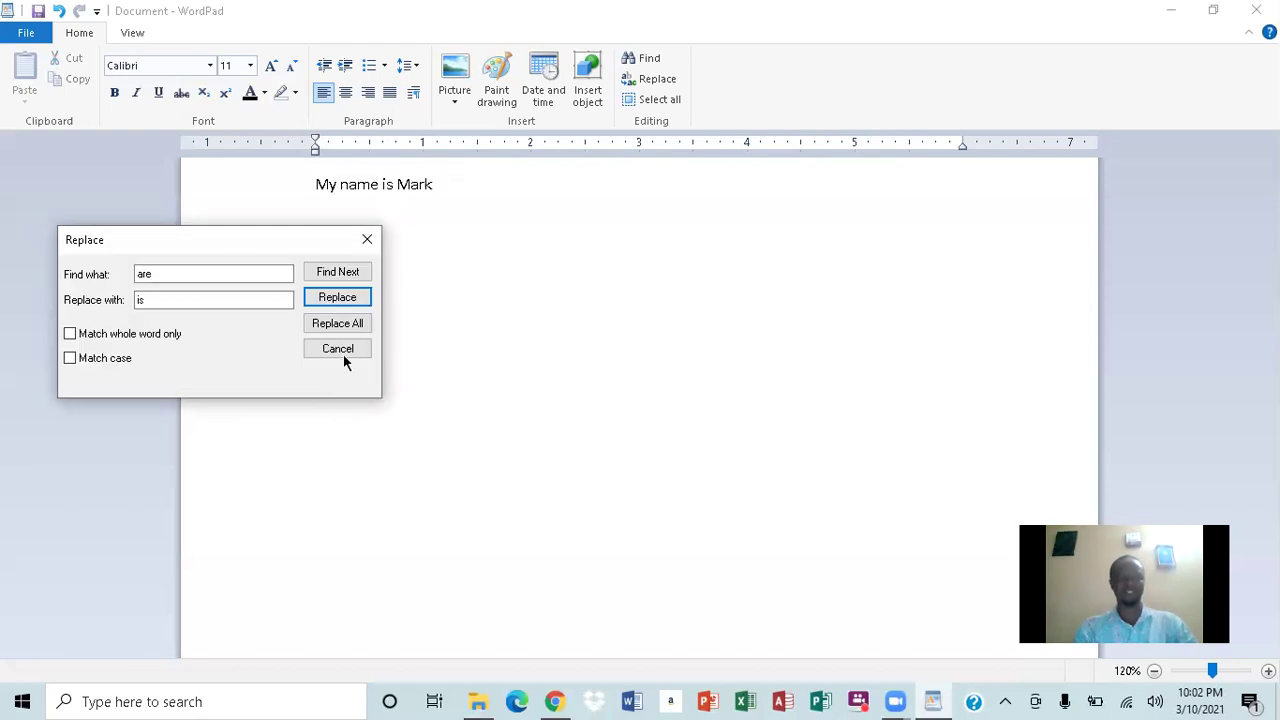
{"action": "left_click", "coordinate": [368, 240]}
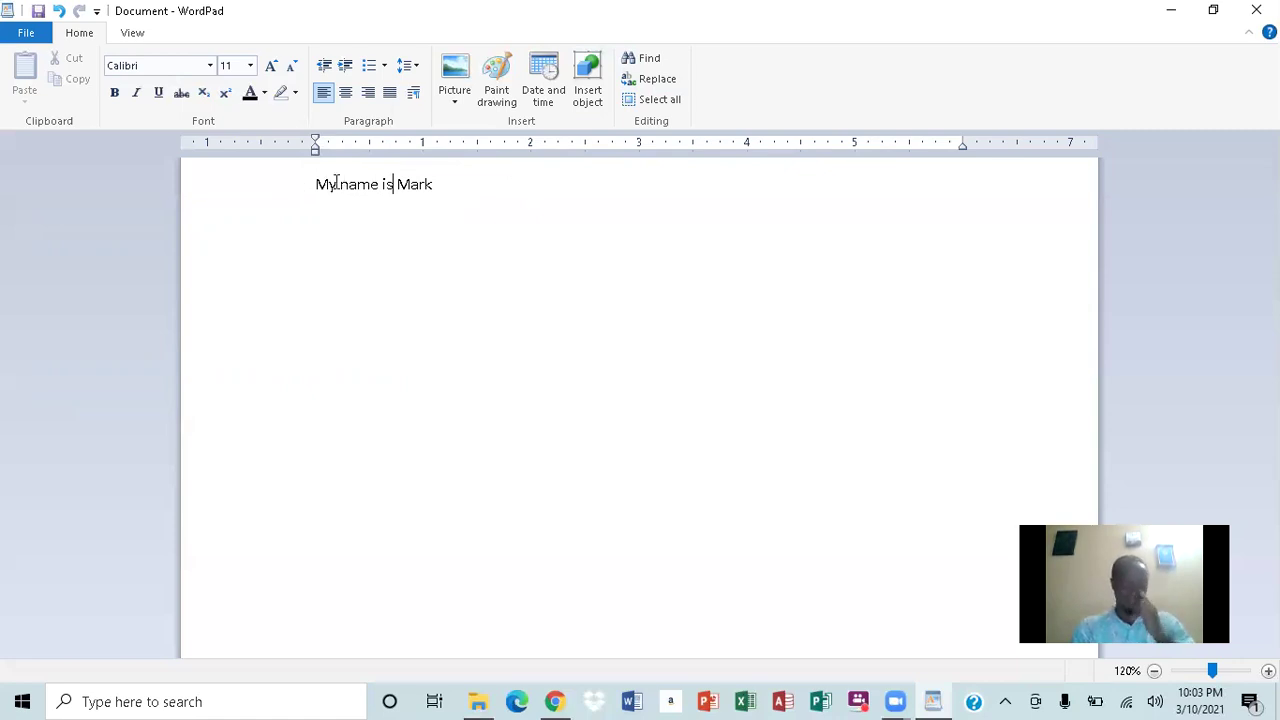
Step: Change the font of the whole sentence to Comic Sans MS
{"action": "left_click_drag", "start_coordinate": [325, 183], "coordinate": [318, 182]}
{"action": "left_click_drag", "start_coordinate": [440, 175], "coordinate": [440, 175]}
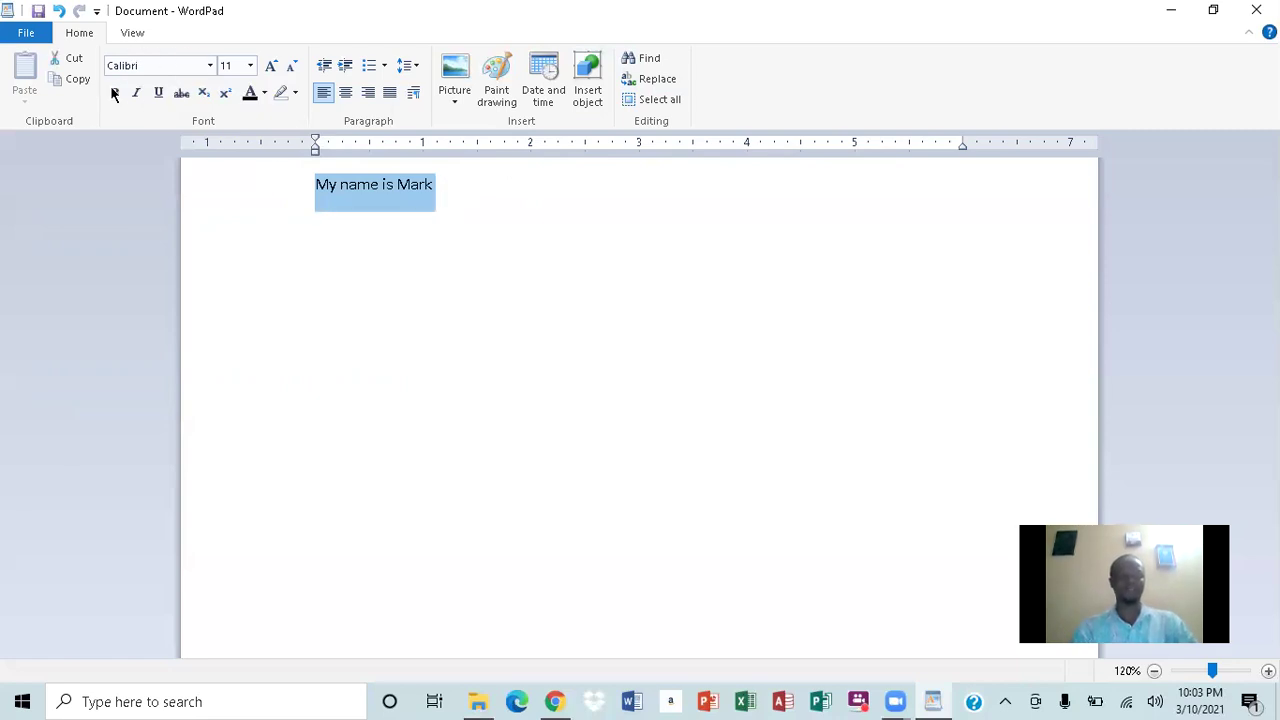
{"action": "left_click", "coordinate": [209, 68]}
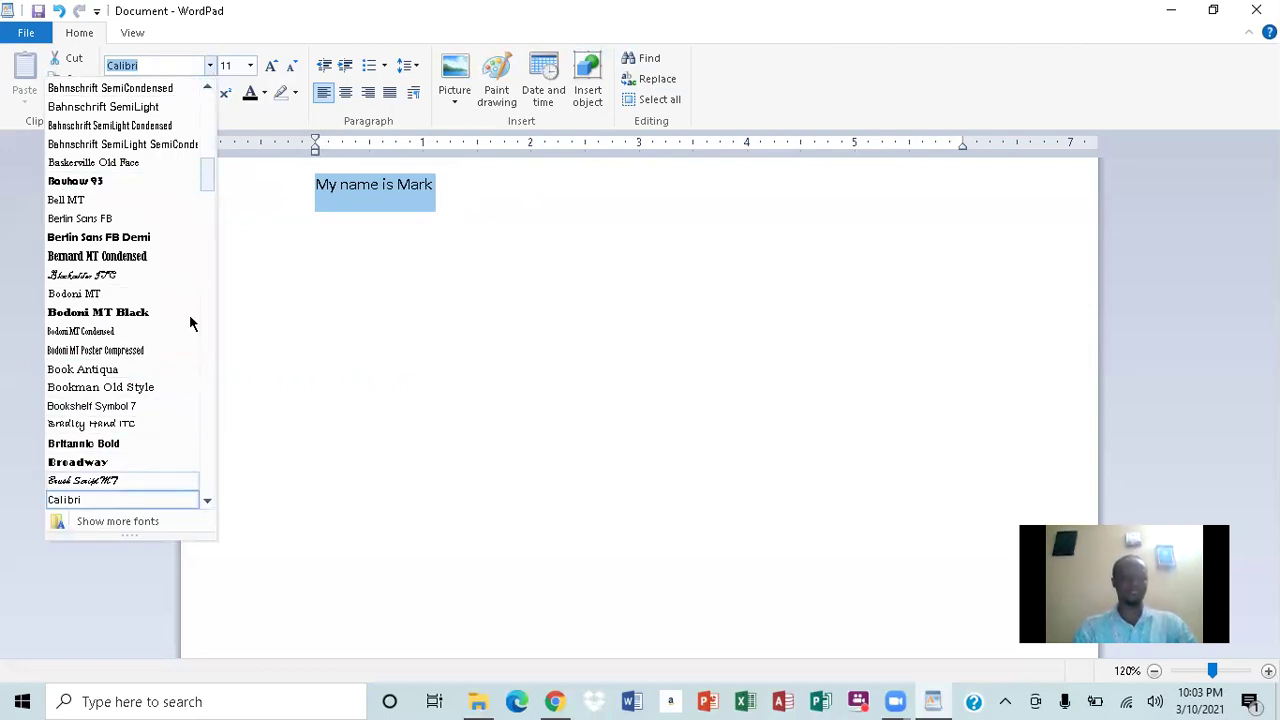
{"action": "left_click", "coordinate": [208, 502]}
{"action": "left_click_drag", "start_coordinate": [208, 502], "coordinate": [208, 502]}
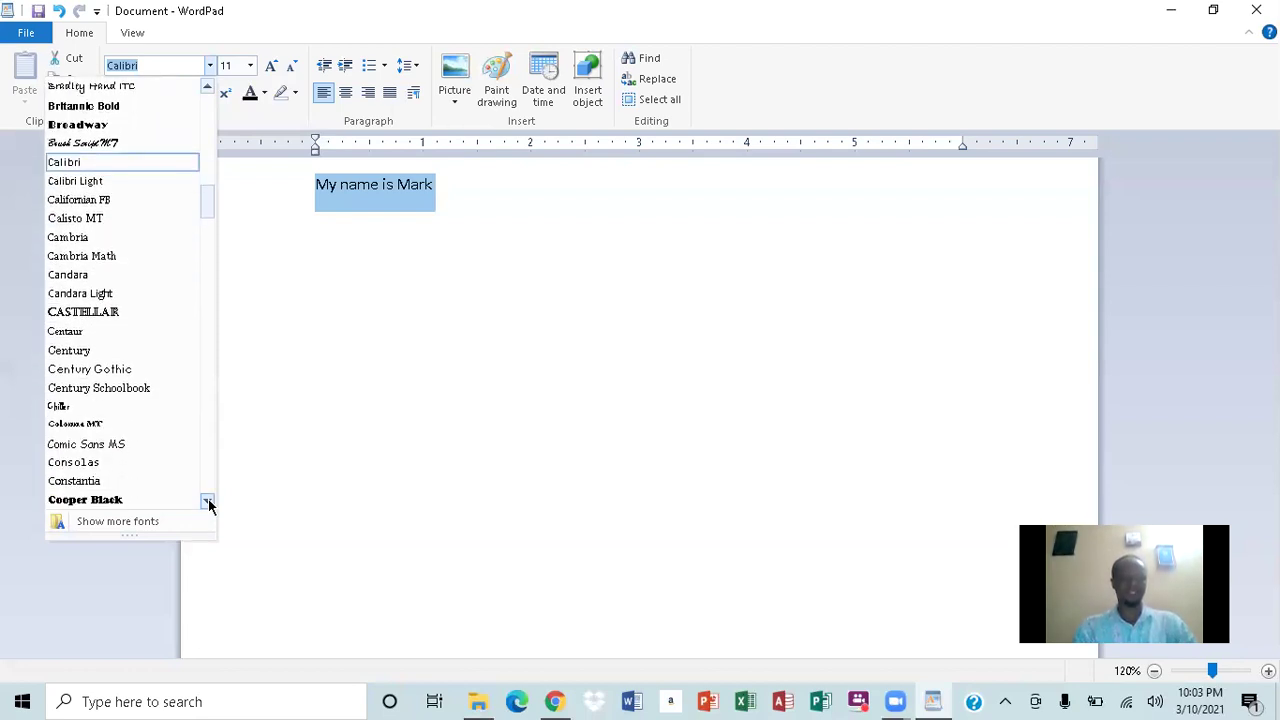
{"action": "left_click", "coordinate": [112, 445]}
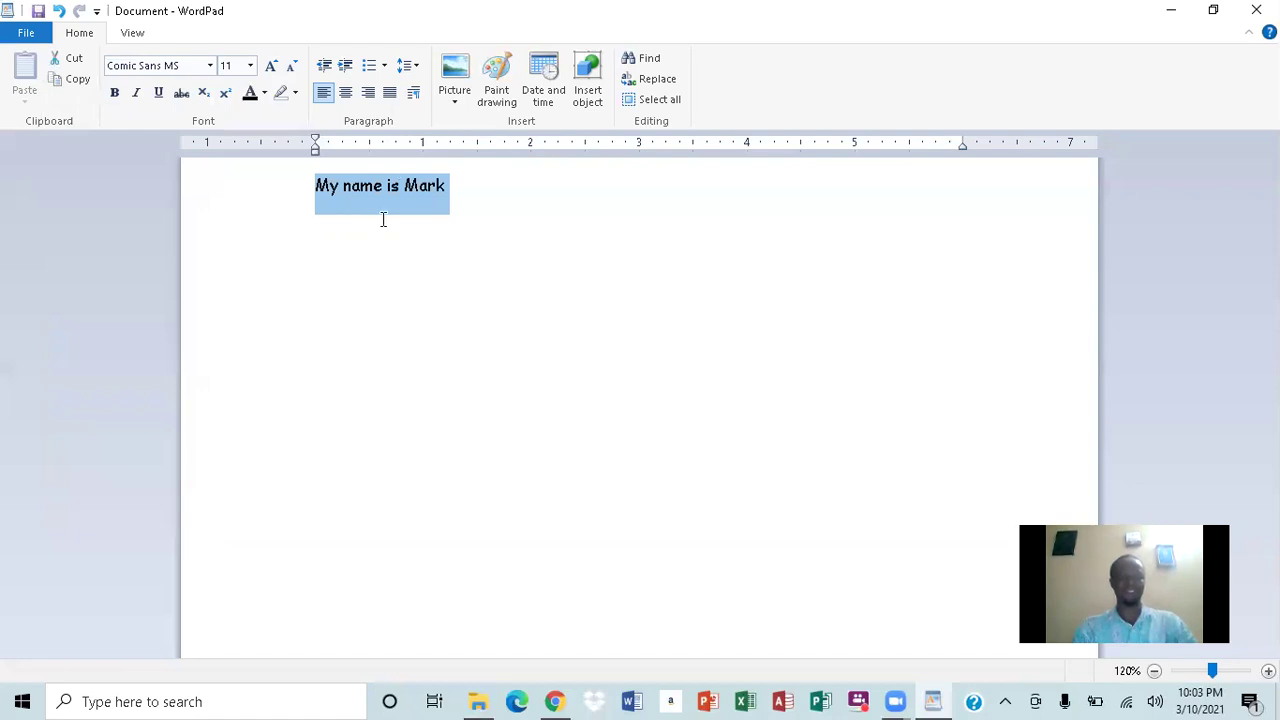
Step: Set the selected sentence's font size to 22 and grow it one increment to 24
{"action": "left_click", "coordinate": [251, 65]}
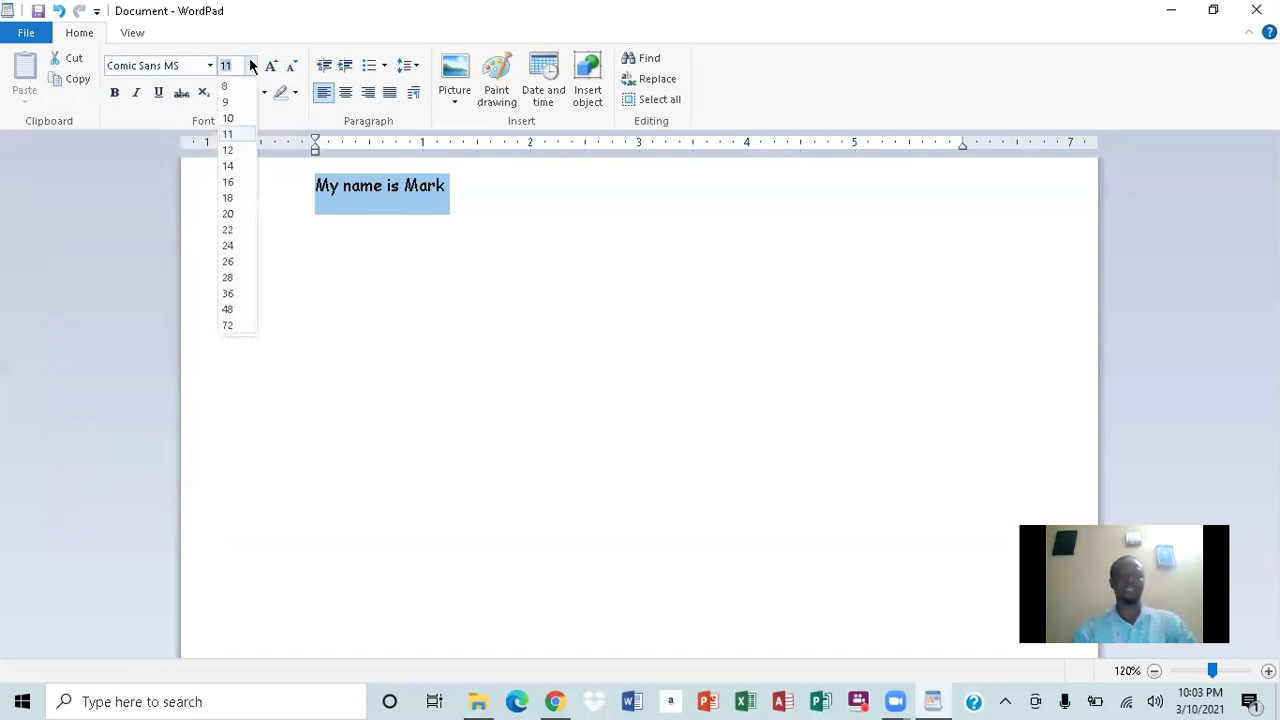
{"action": "left_click", "coordinate": [227, 231]}
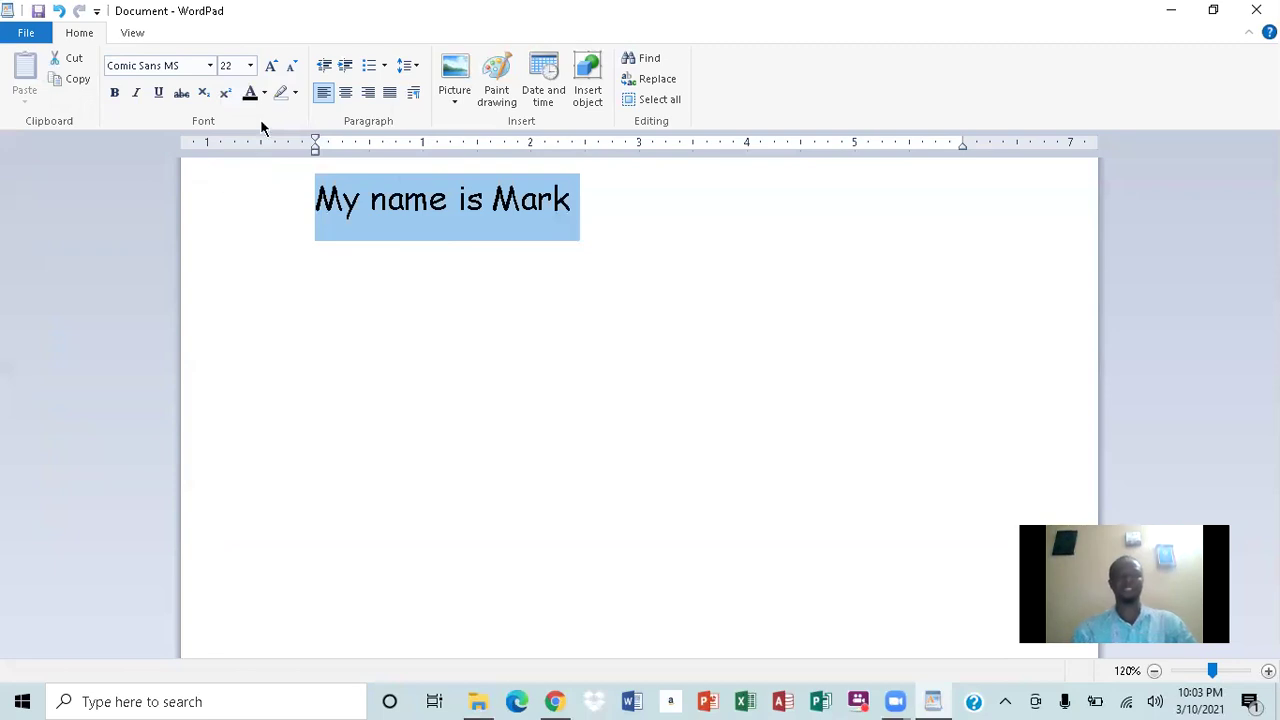
{"action": "left_click", "coordinate": [278, 65]}
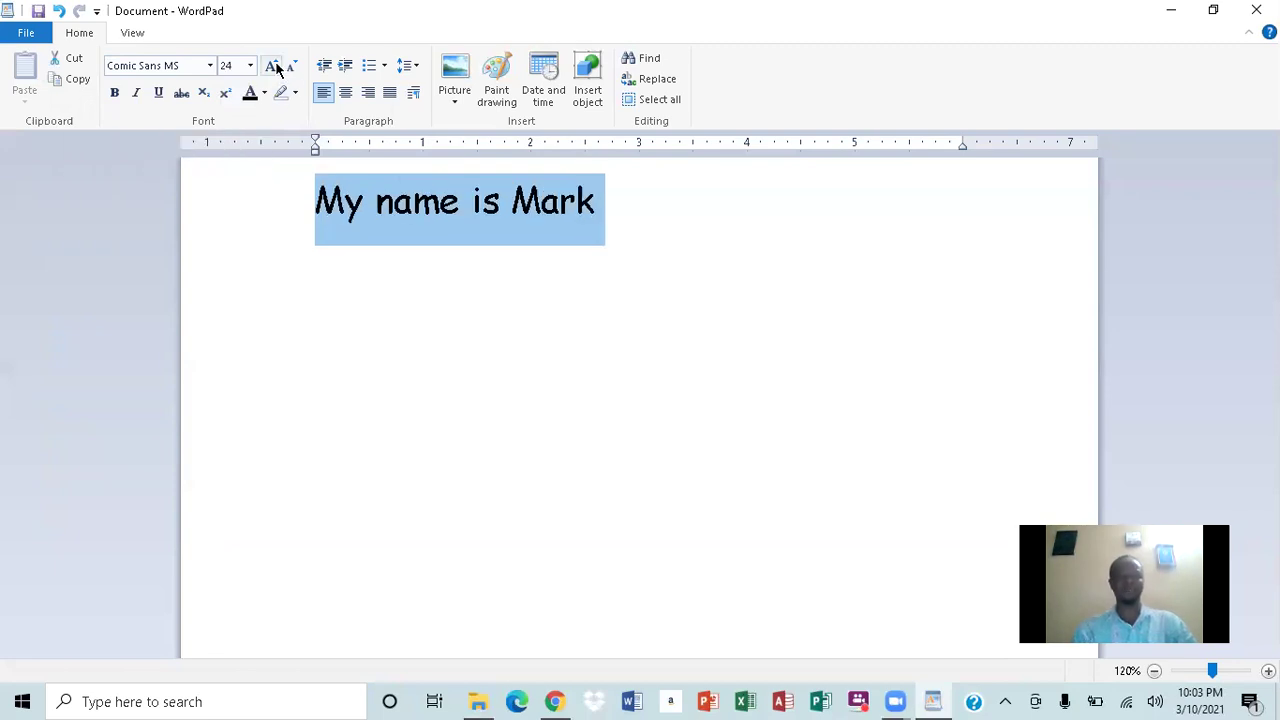
Step: Grow the selected sentence's font size to 28, and shrink it back down to 22
{"action": "left_click", "coordinate": [272, 65]}
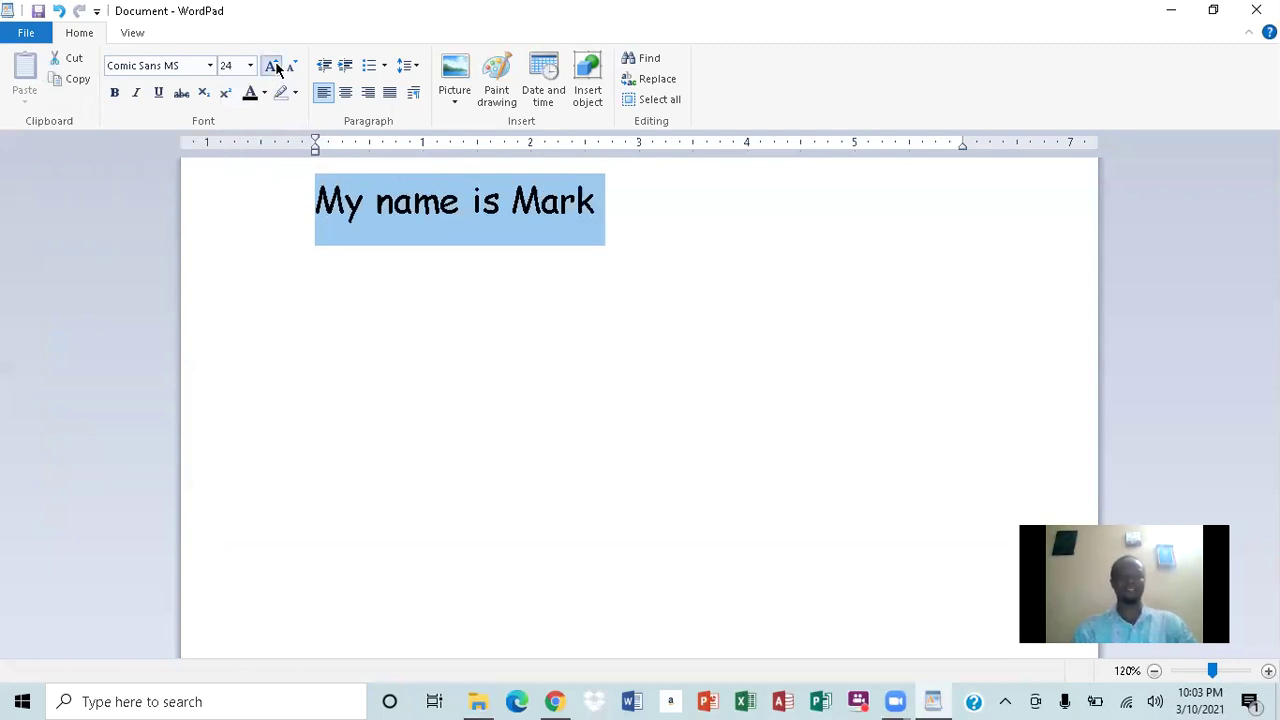
{"action": "left_click", "coordinate": [272, 65]}
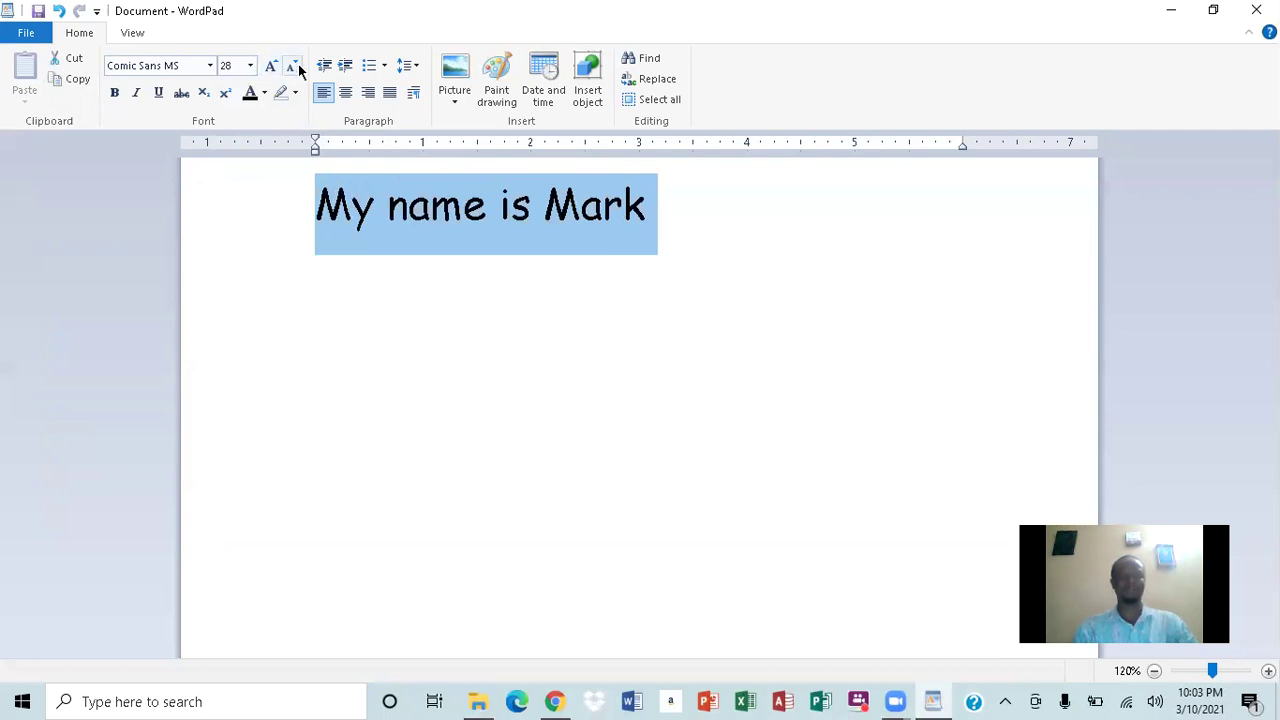
{"action": "left_click", "coordinate": [292, 66]}
{"action": "left_click", "coordinate": [292, 66]}
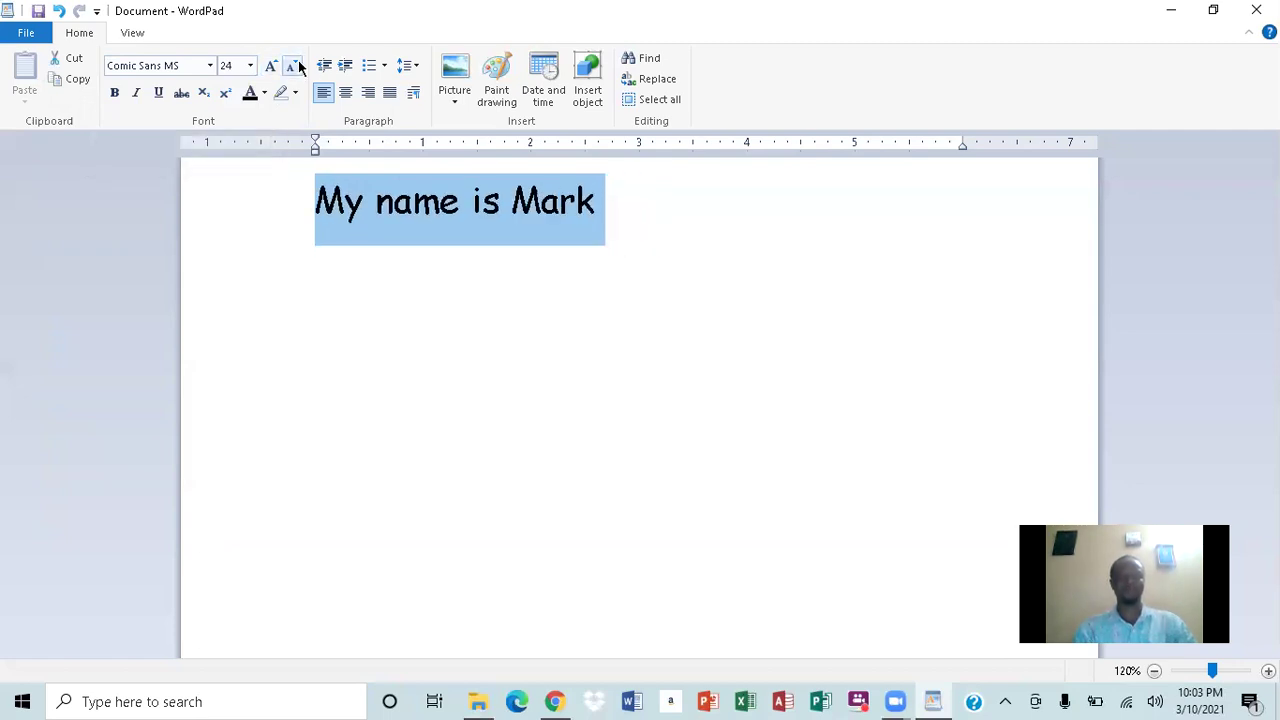
{"action": "left_click", "coordinate": [292, 66]}
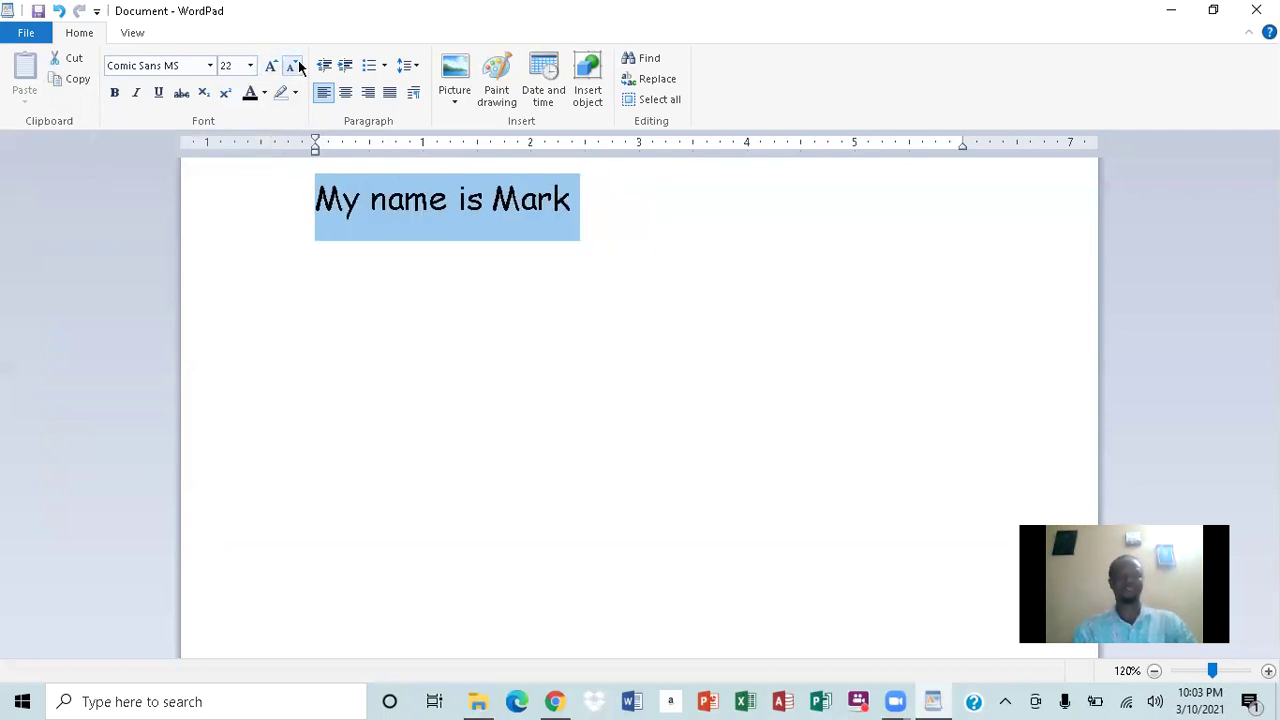
Step: Make the selected sentence bold and change its text color to golden orange
{"action": "left_click", "coordinate": [110, 92]}
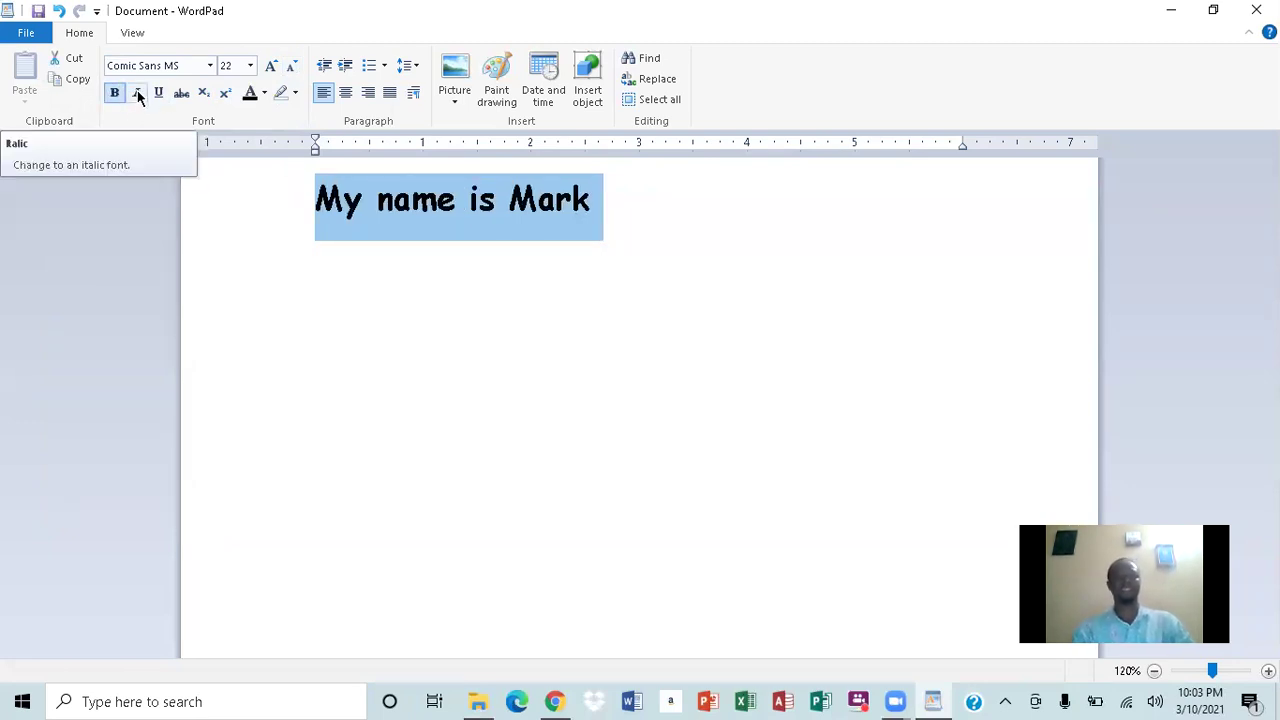
{"action": "left_click", "coordinate": [265, 93]}
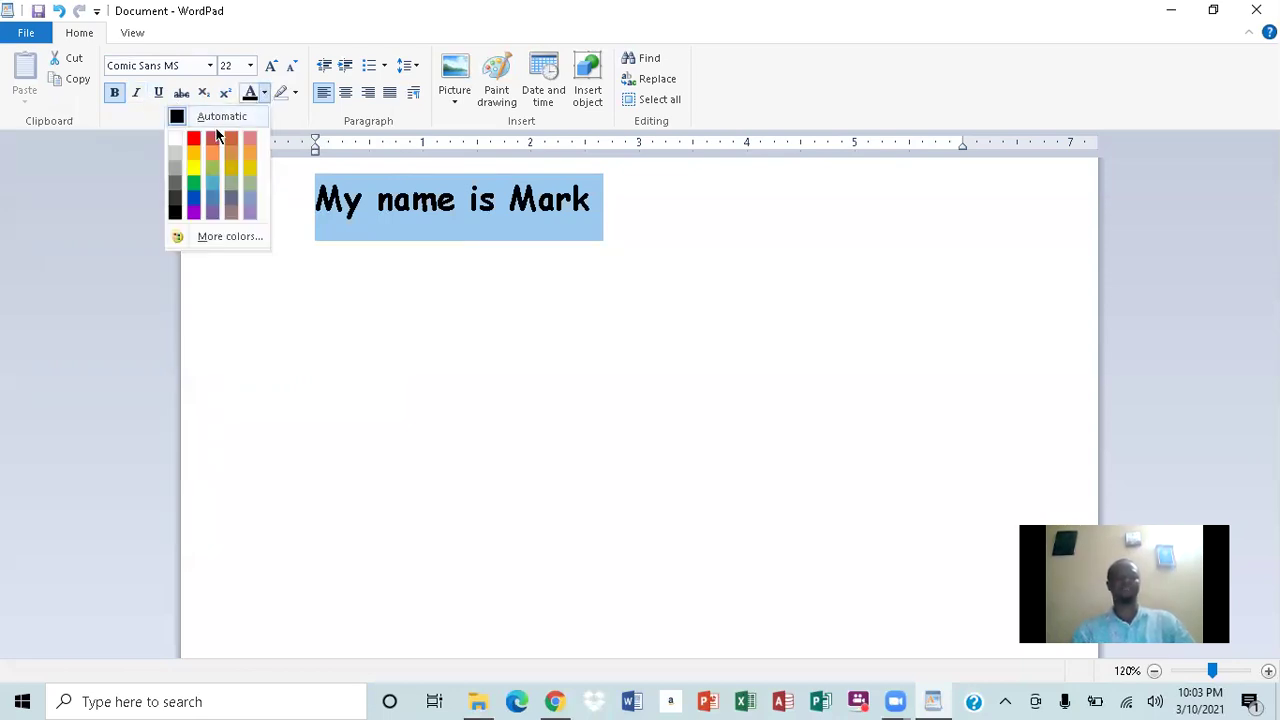
{"action": "left_click", "coordinate": [198, 158]}
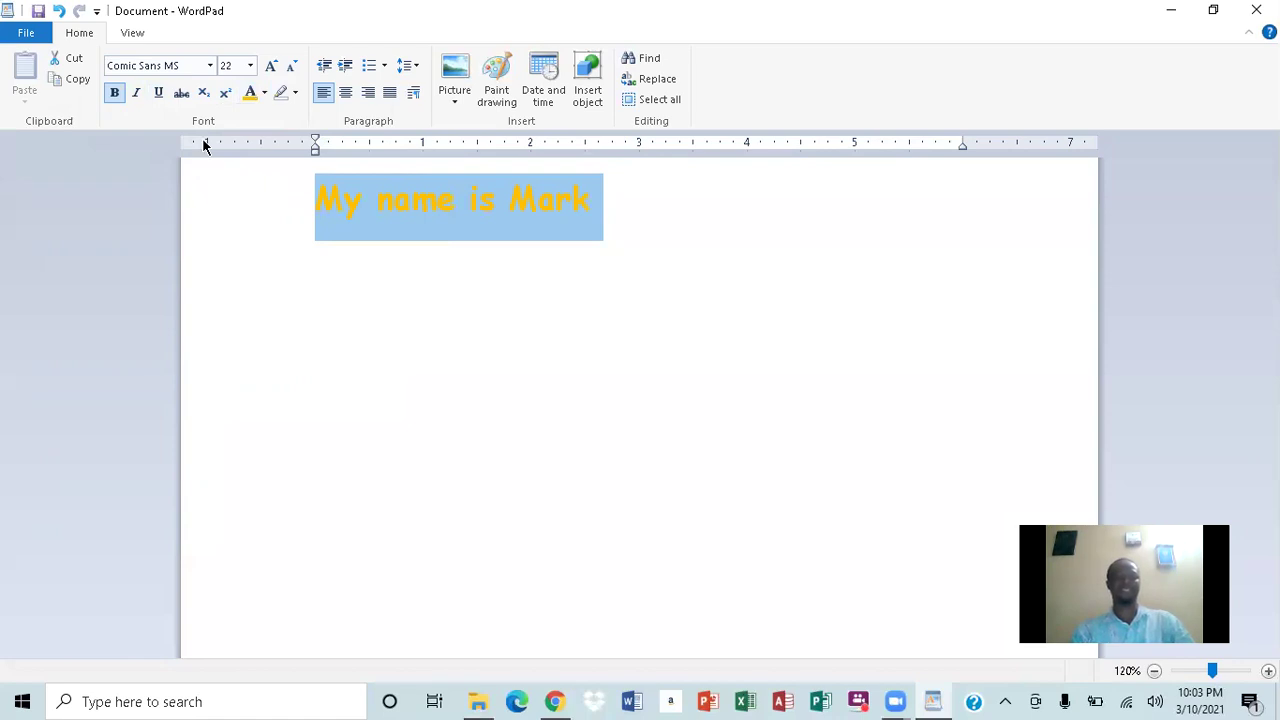
Step: Try center and right alignment on the sentence, and settle on justified alignment
{"action": "left_click", "coordinate": [296, 92]}
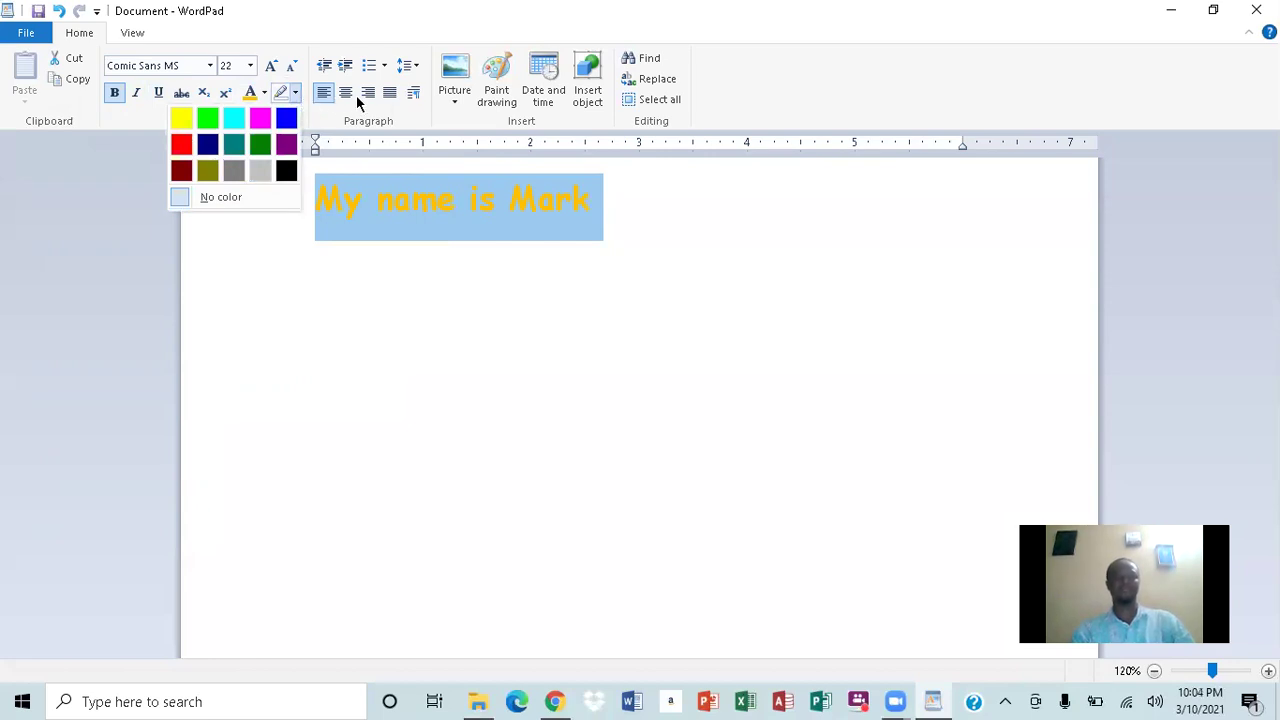
{"action": "left_click", "coordinate": [346, 93]}
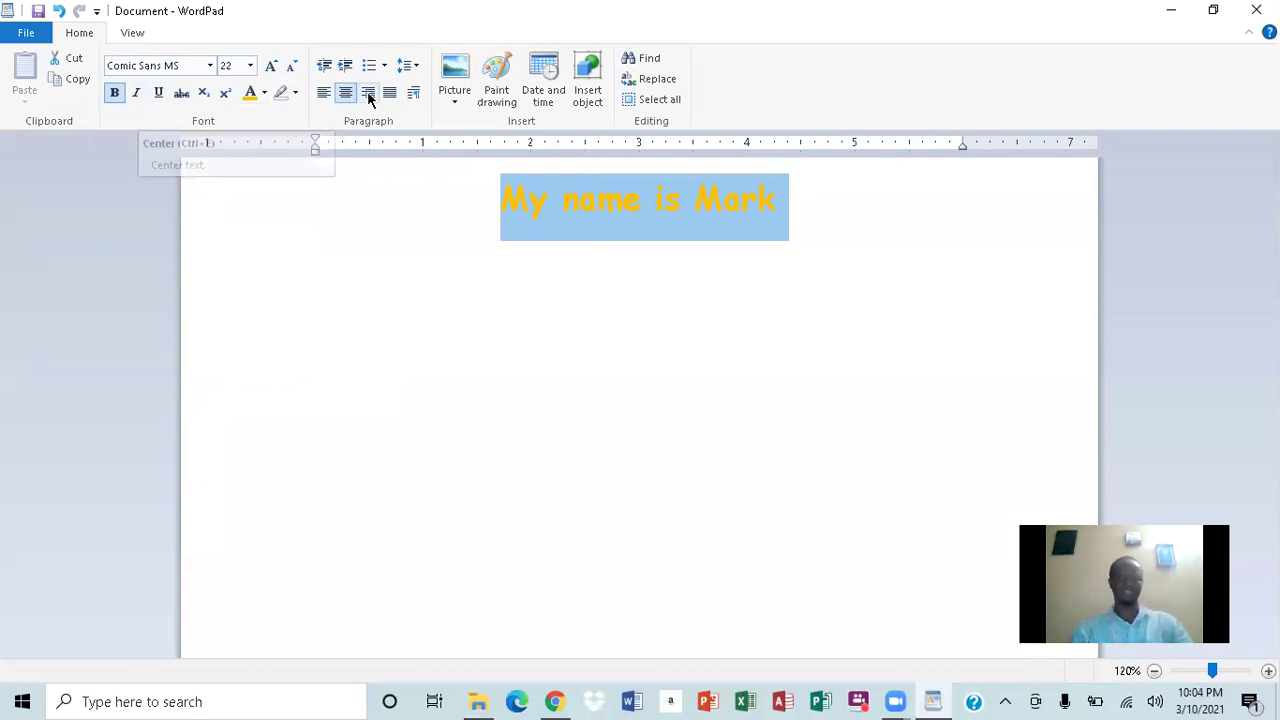
{"action": "left_click", "coordinate": [368, 94]}
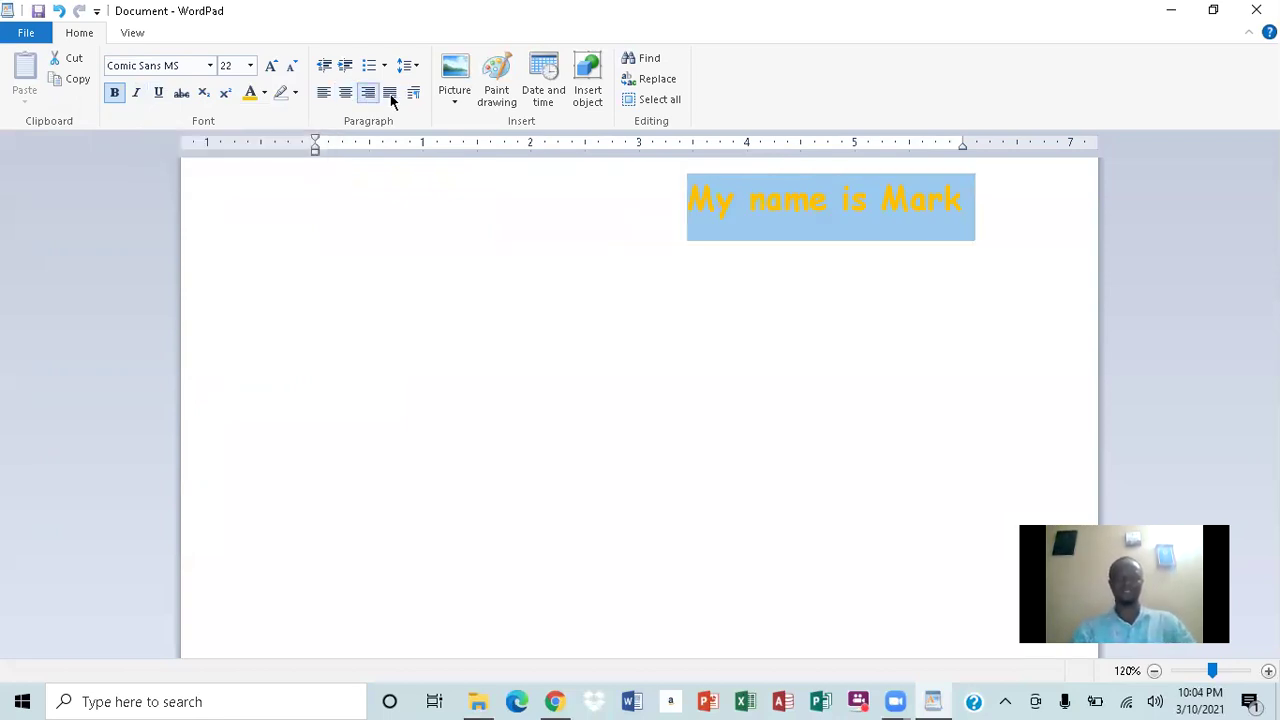
{"action": "left_click", "coordinate": [392, 93]}
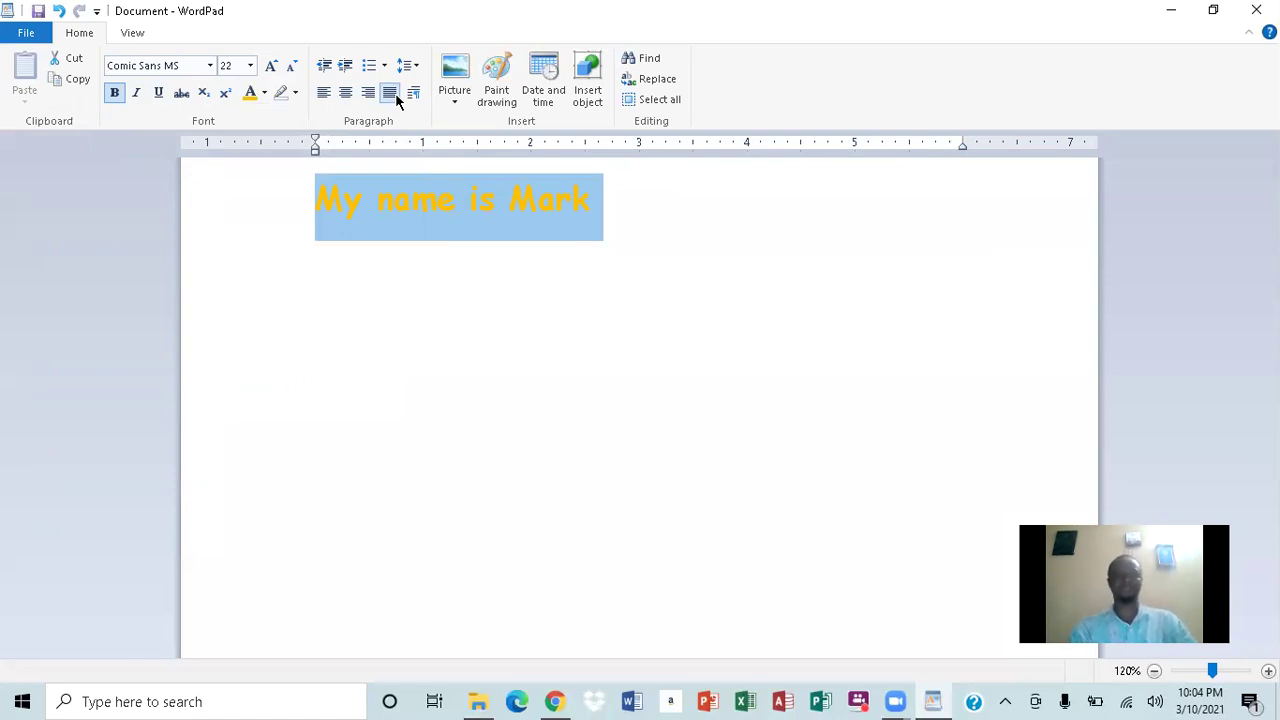
Step: Increase the sentence's left indent in several increments, and decrease it back to the margin
{"action": "left_click", "coordinate": [344, 65]}
{"action": "left_click", "coordinate": [344, 65]}
{"action": "left_click", "coordinate": [344, 65]}
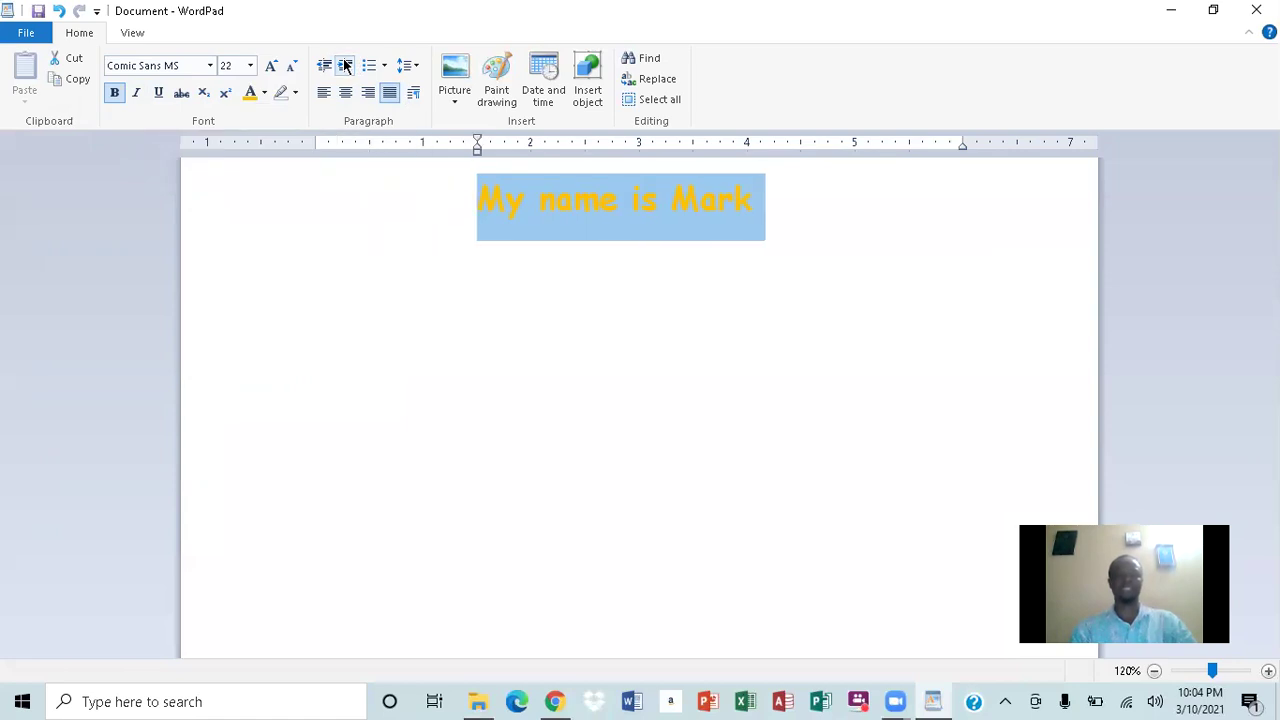
{"action": "double_click", "coordinate": [344, 65]}
{"action": "left_click", "coordinate": [323, 67]}
{"action": "left_click", "coordinate": [323, 67]}
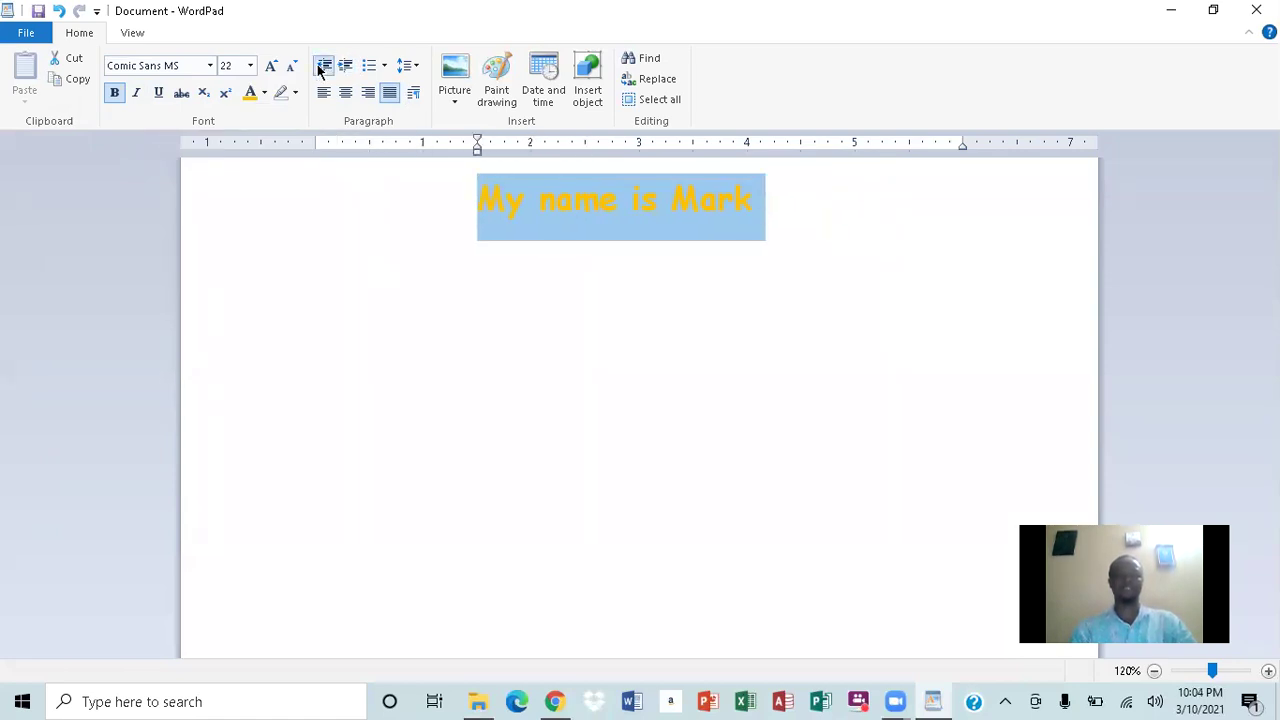
{"action": "double_click", "coordinate": [322, 67]}
{"action": "left_click", "coordinate": [321, 67]}
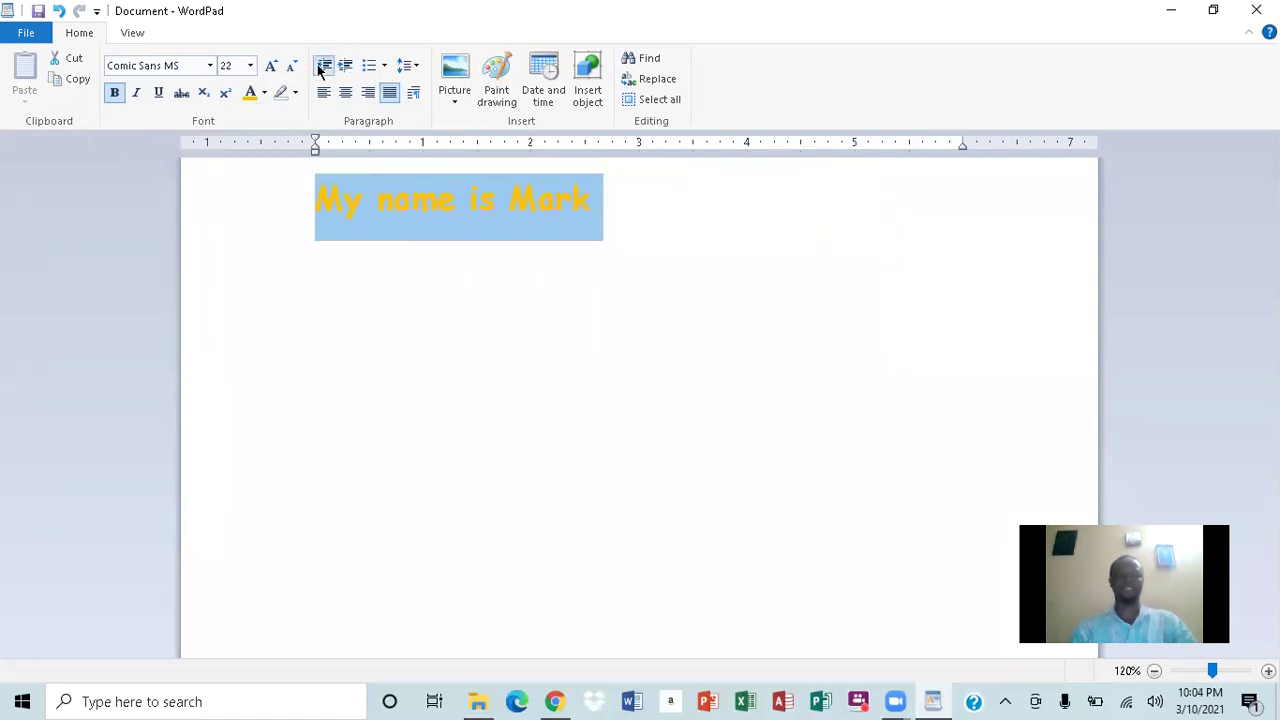
Step: Repair the name split by a misplaced line break, and add two new lines below the sentence
{"action": "left_click", "coordinate": [565, 307]}
{"action": "key", "text": "Return"}
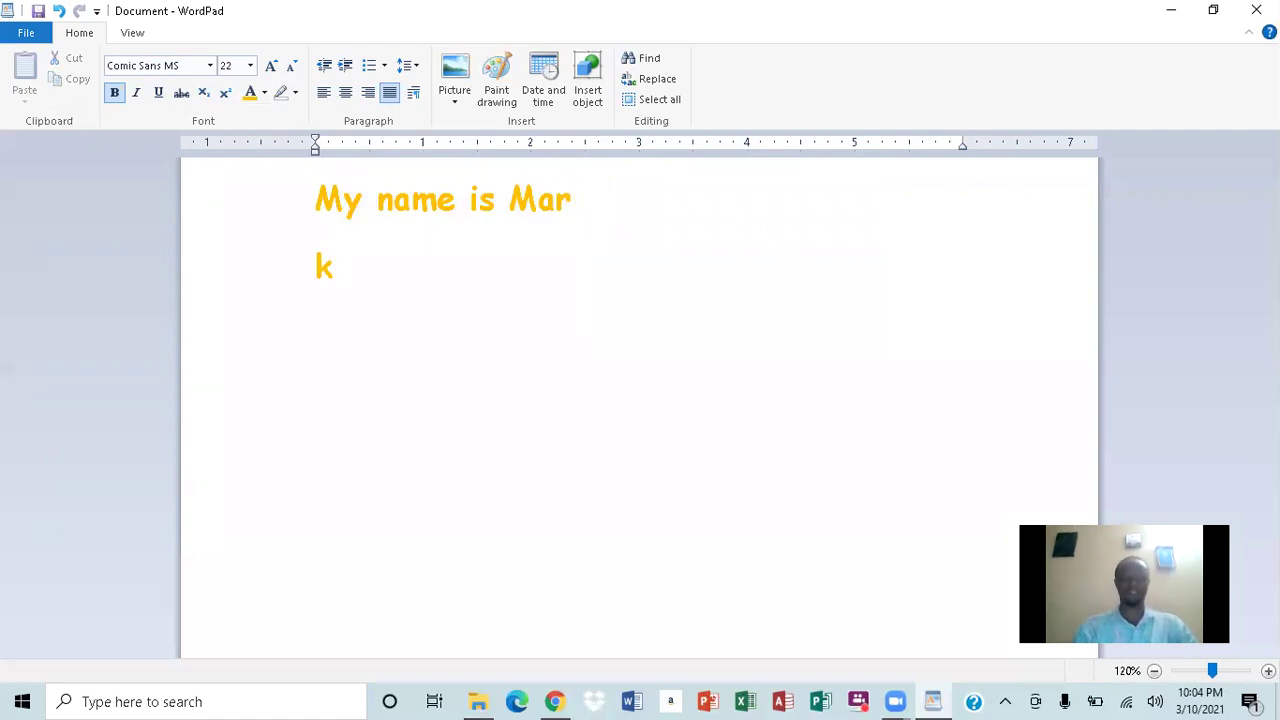
{"action": "key", "text": "BackSpace"}
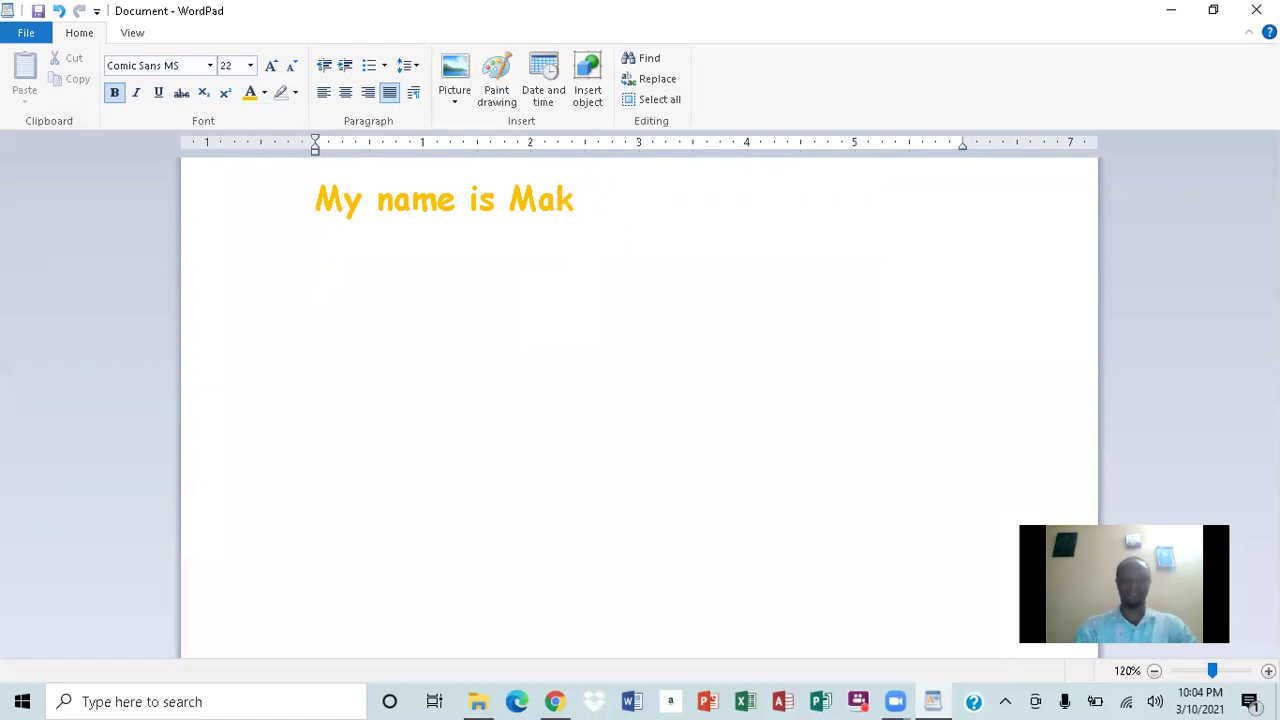
{"action": "key", "text": "Right"}
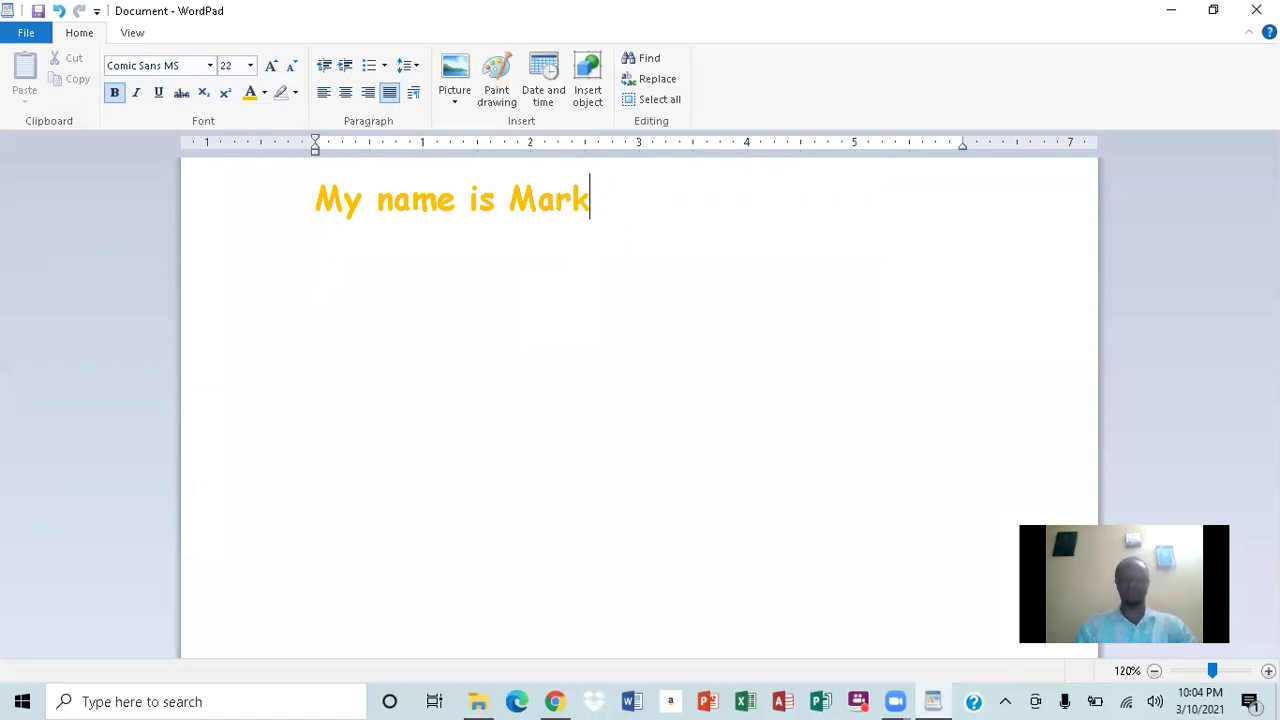
{"action": "key", "text": "Return"}
{"action": "key", "text": "Return"}
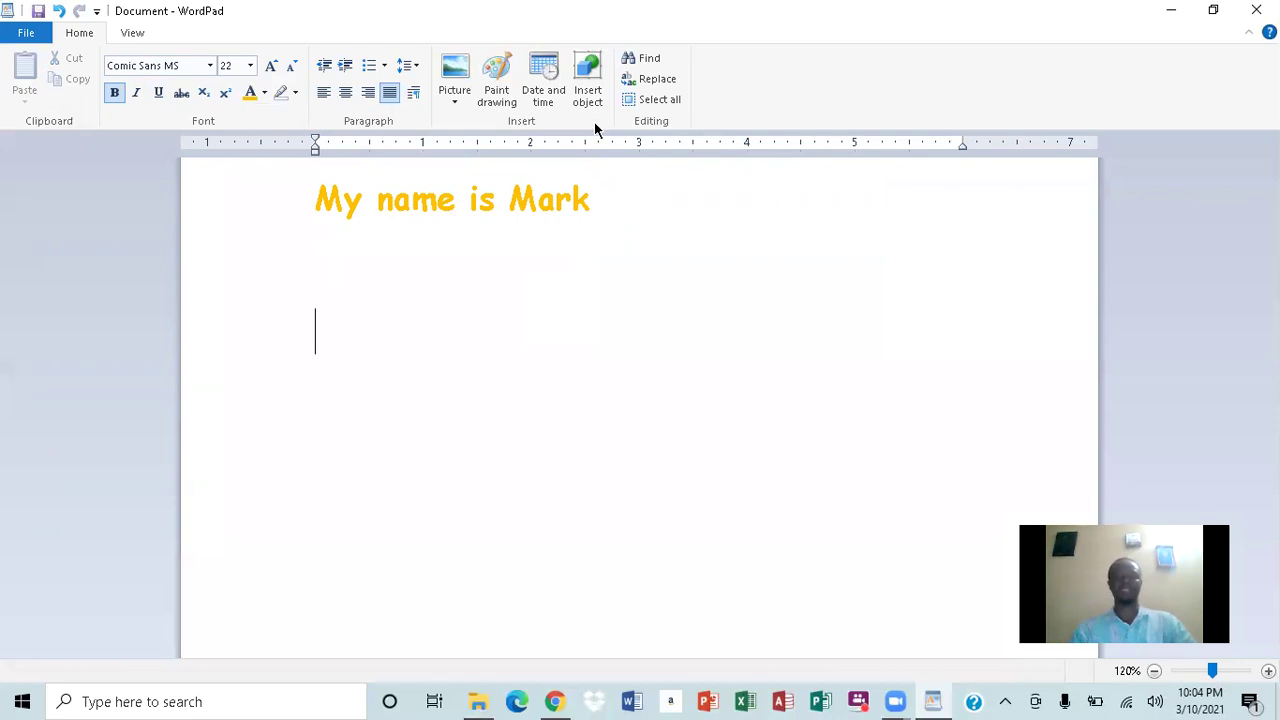
Step: Insert the picture of the green-haired cartoon character from the Pictures folder below the sentence
{"action": "left_click", "coordinate": [455, 104]}
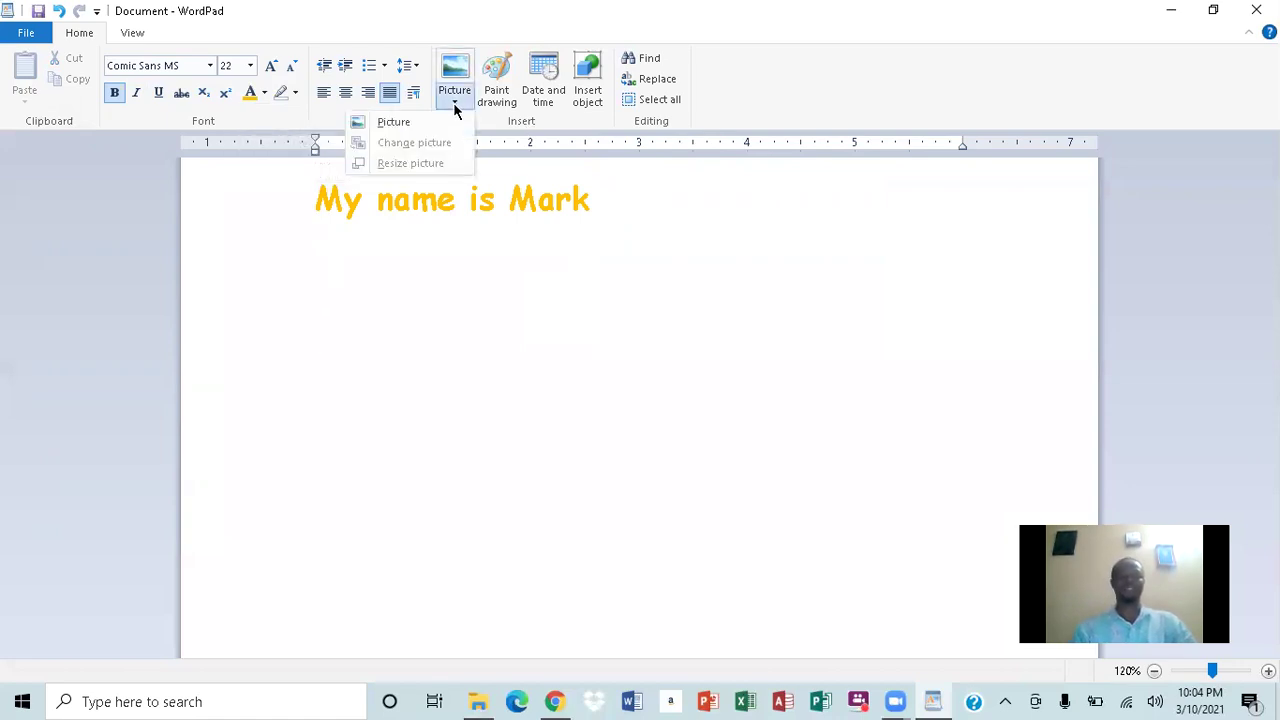
{"action": "left_click", "coordinate": [394, 125]}
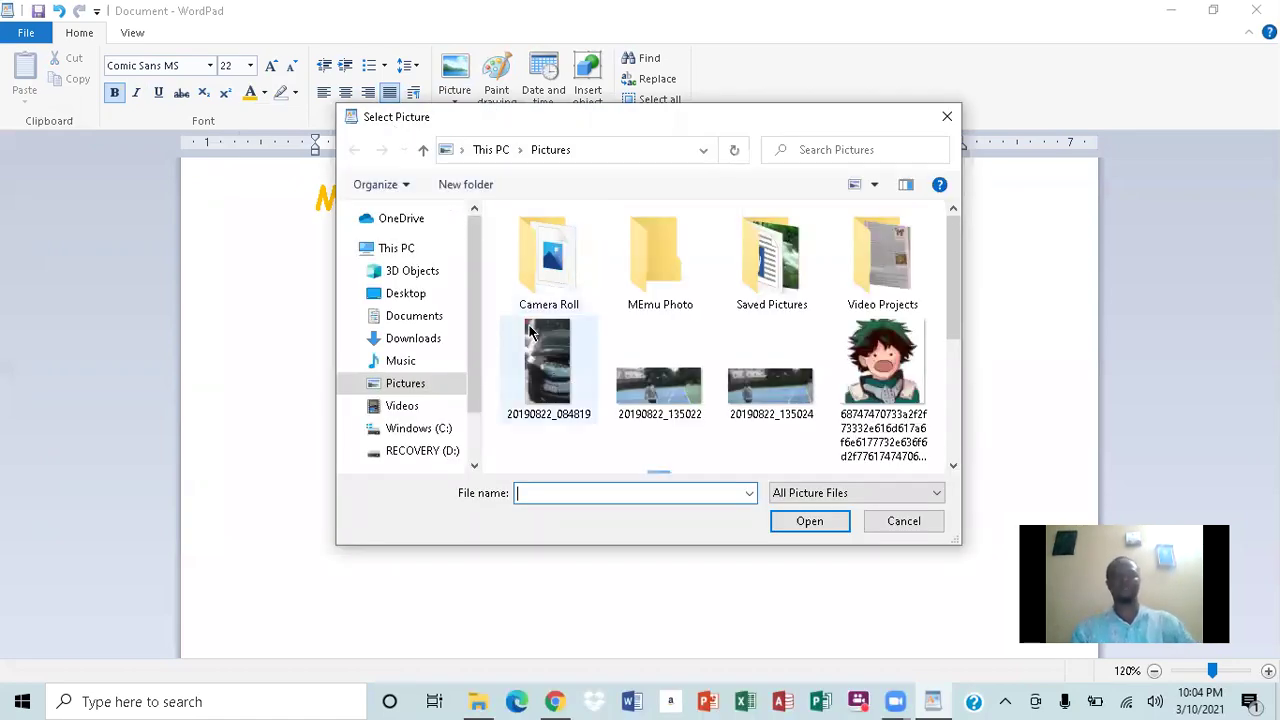
{"action": "left_click", "coordinate": [850, 366]}
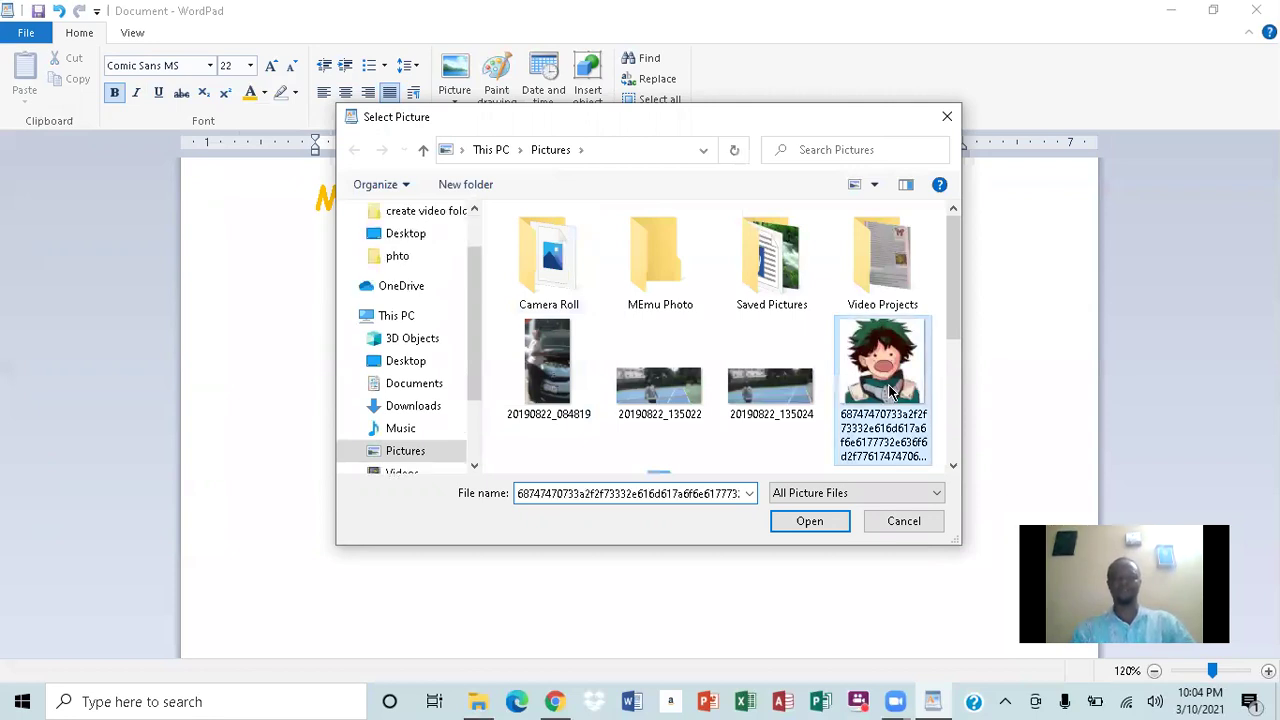
{"action": "left_click", "coordinate": [808, 524]}
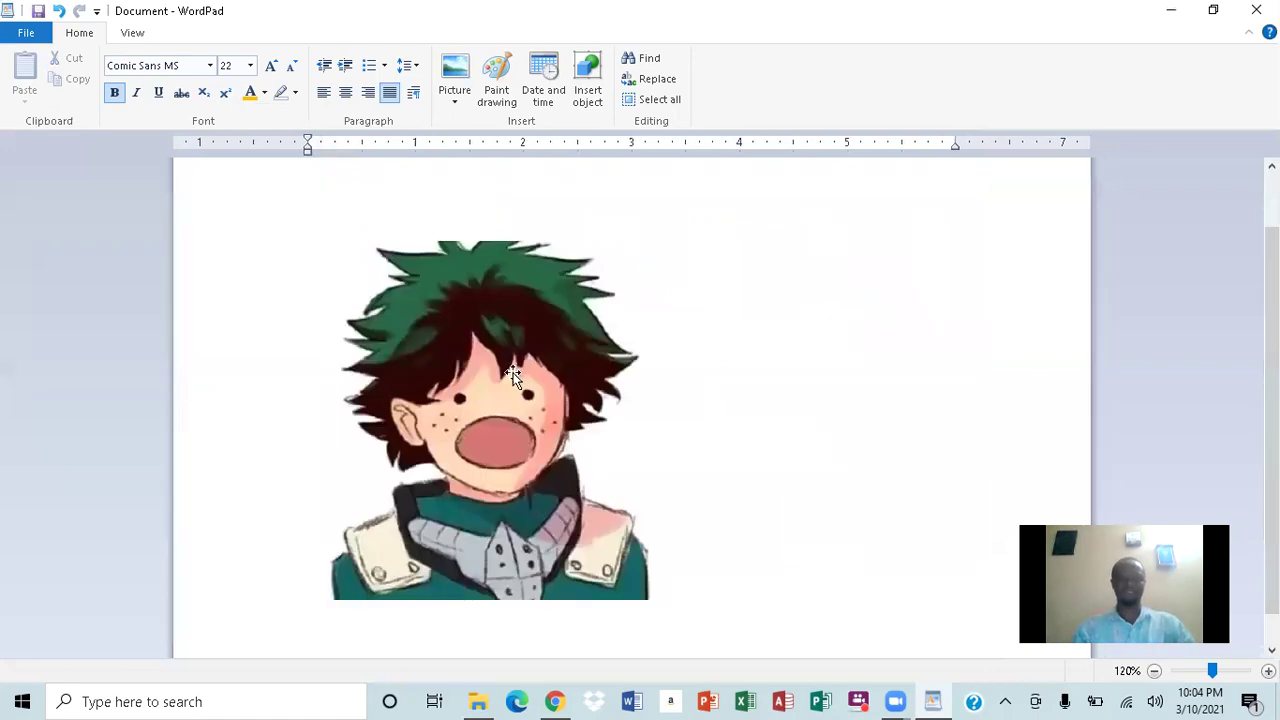
Step: Shrink the inserted cartoon picture to about 1.8 inches wide and deselect it
{"action": "left_click", "coordinate": [622, 598]}
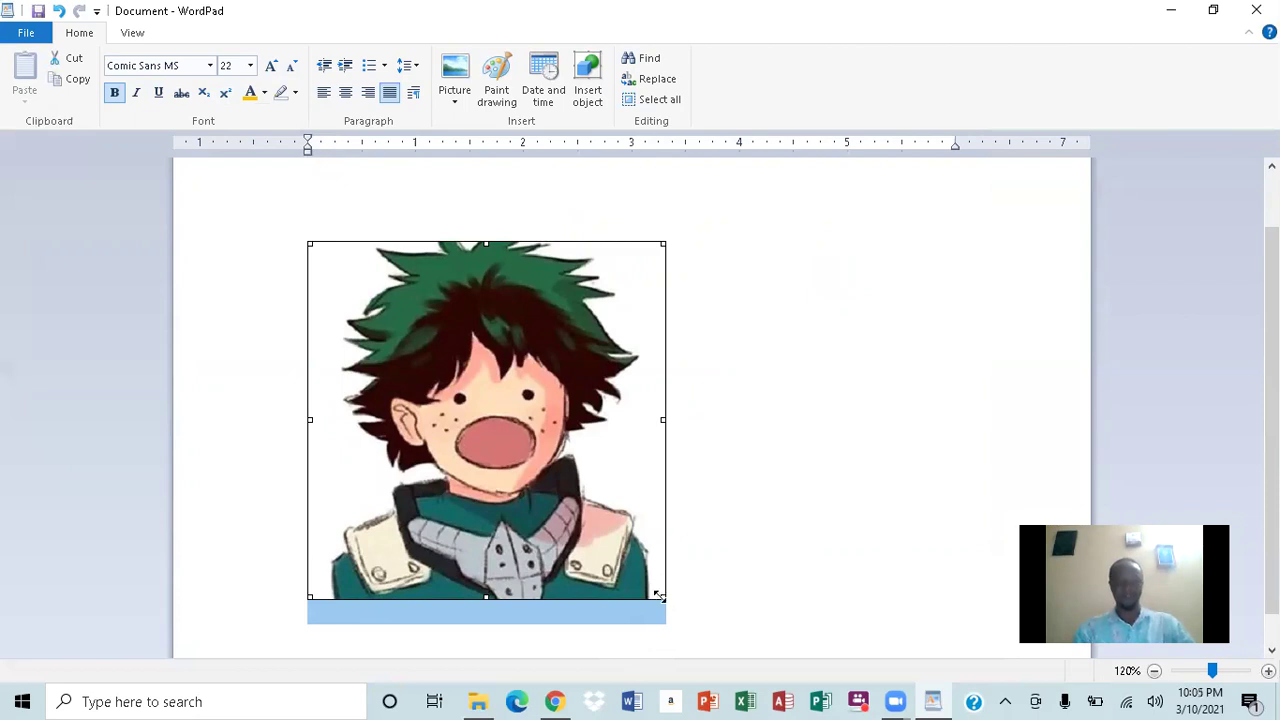
{"action": "left_click_drag", "start_coordinate": [660, 596], "coordinate": [472, 372]}
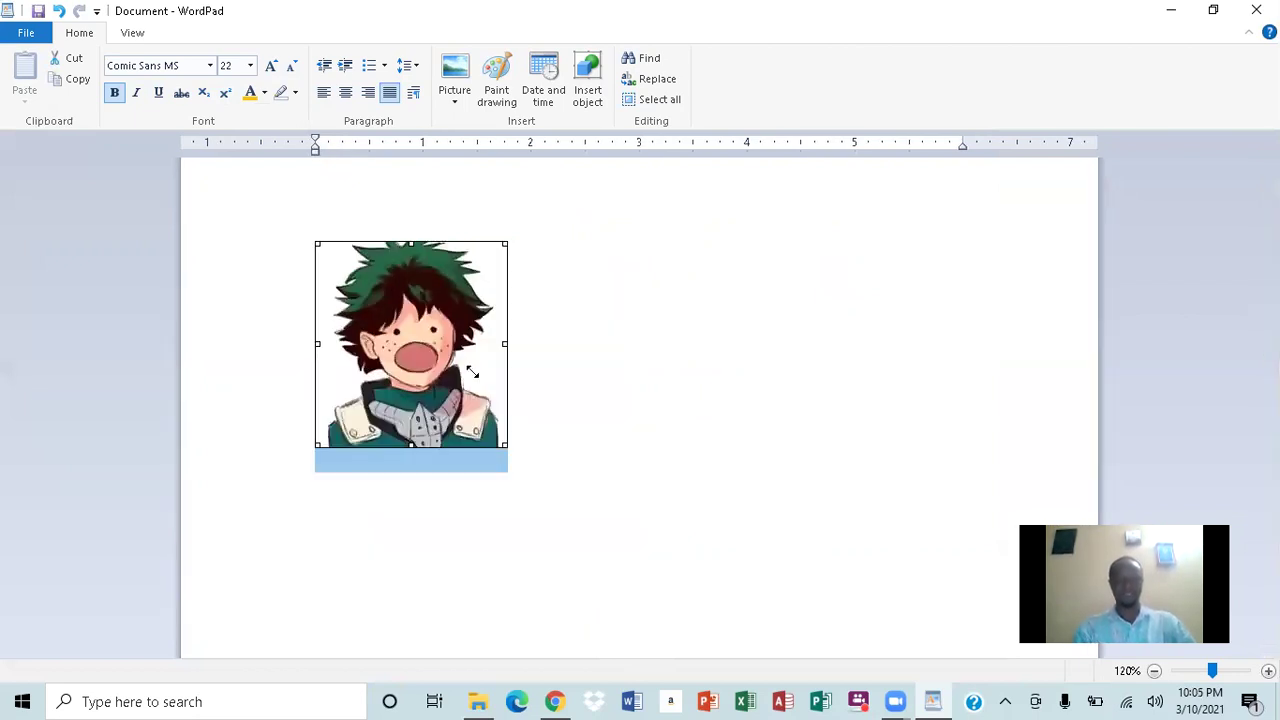
{"action": "left_click", "coordinate": [627, 337]}
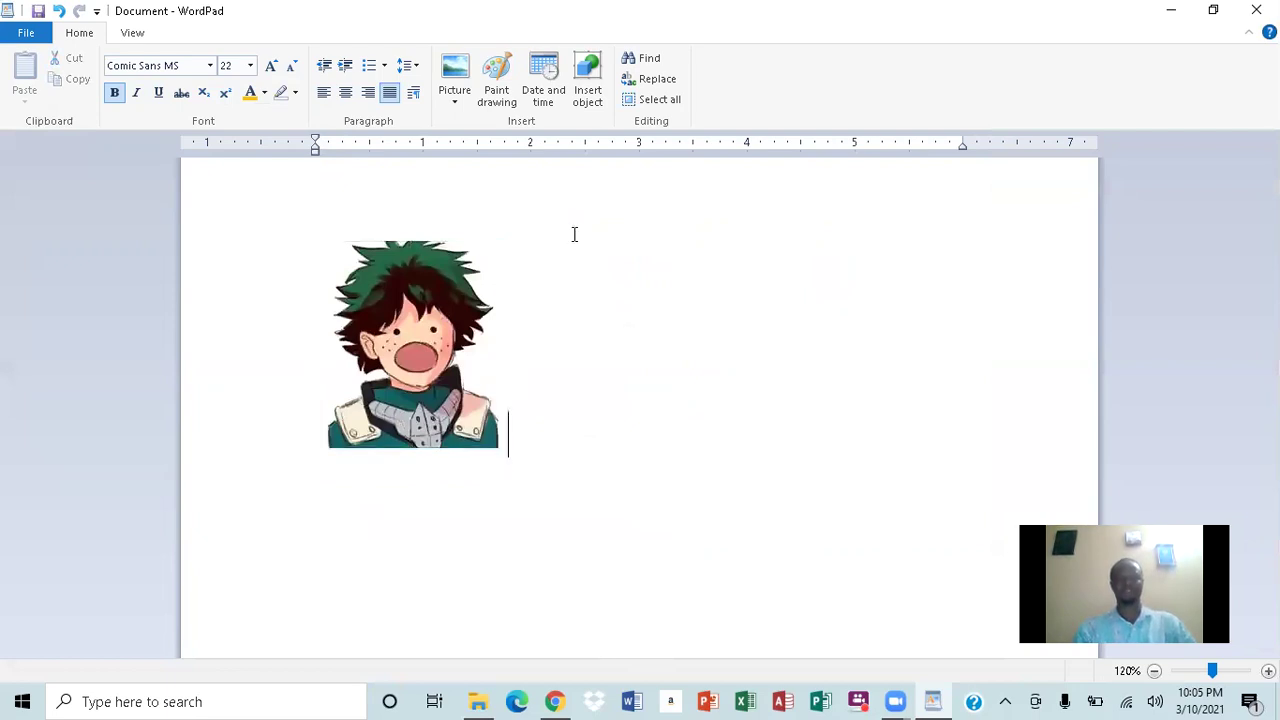
{"action": "left_click", "coordinate": [739, 211]}
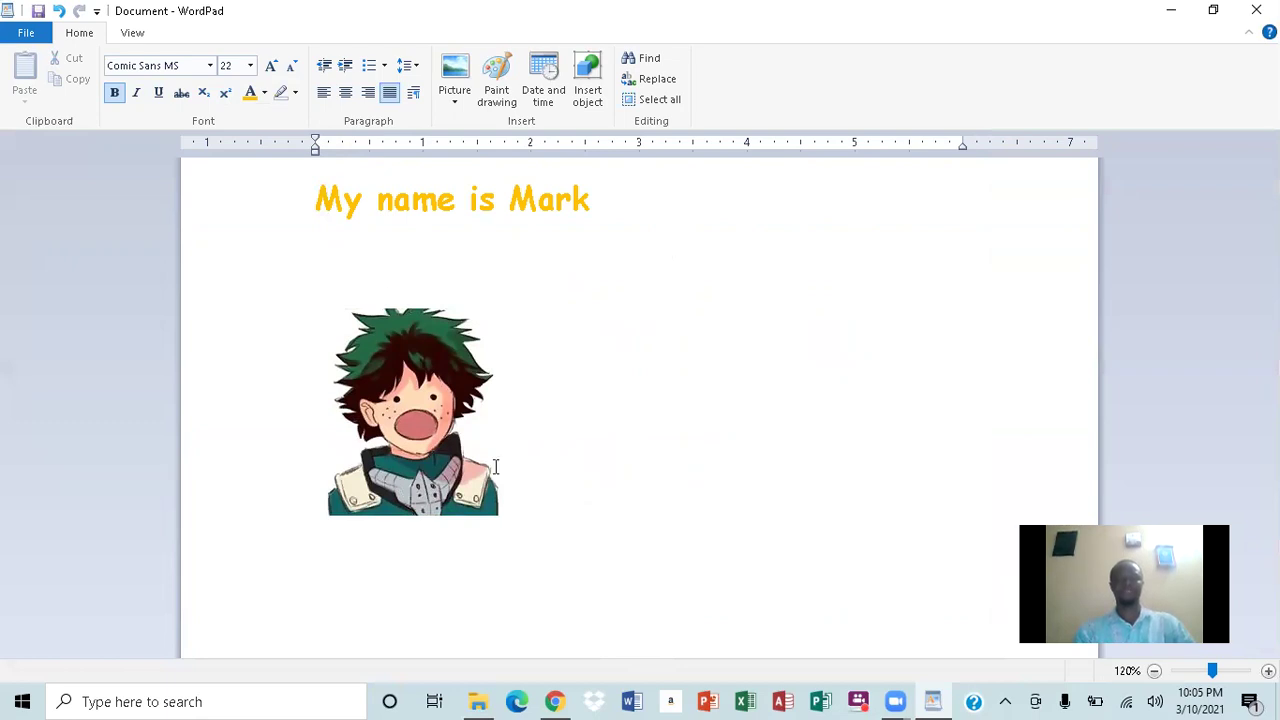
Step: Add a new line below the cartoon picture and insert a Paint drawing there
{"action": "left_click", "coordinate": [531, 500]}
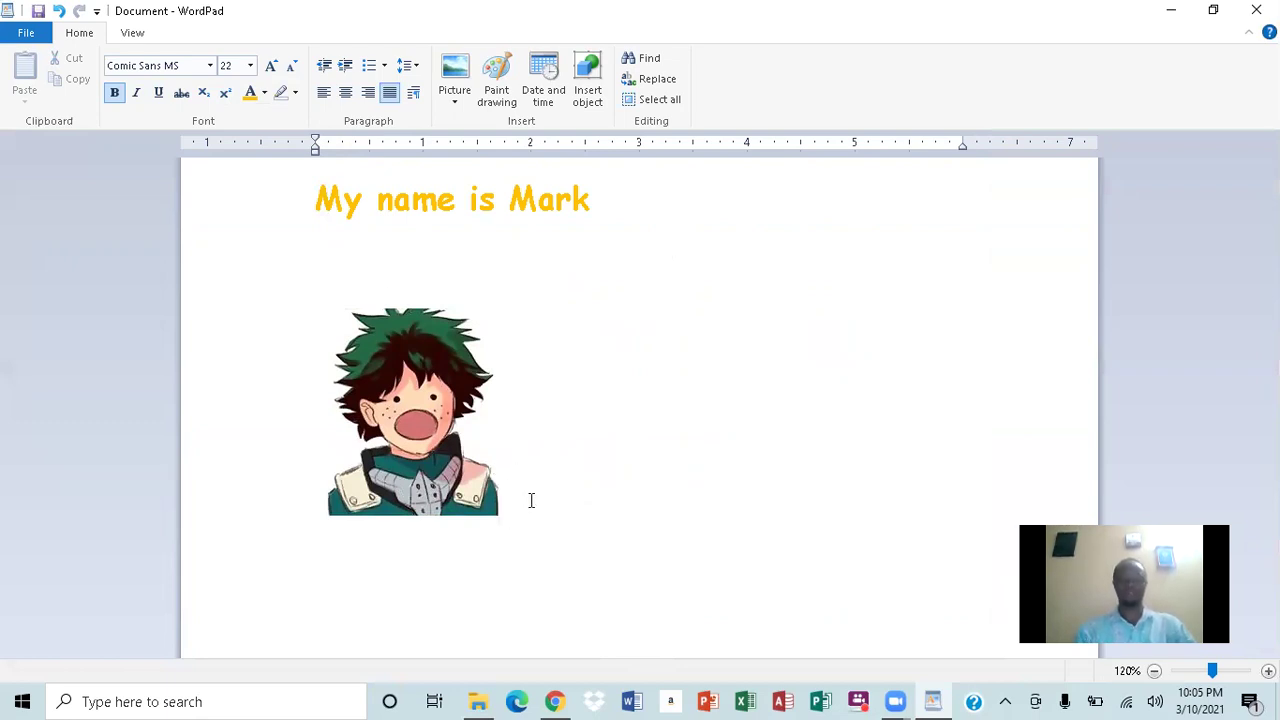
{"action": "key", "text": "Return"}
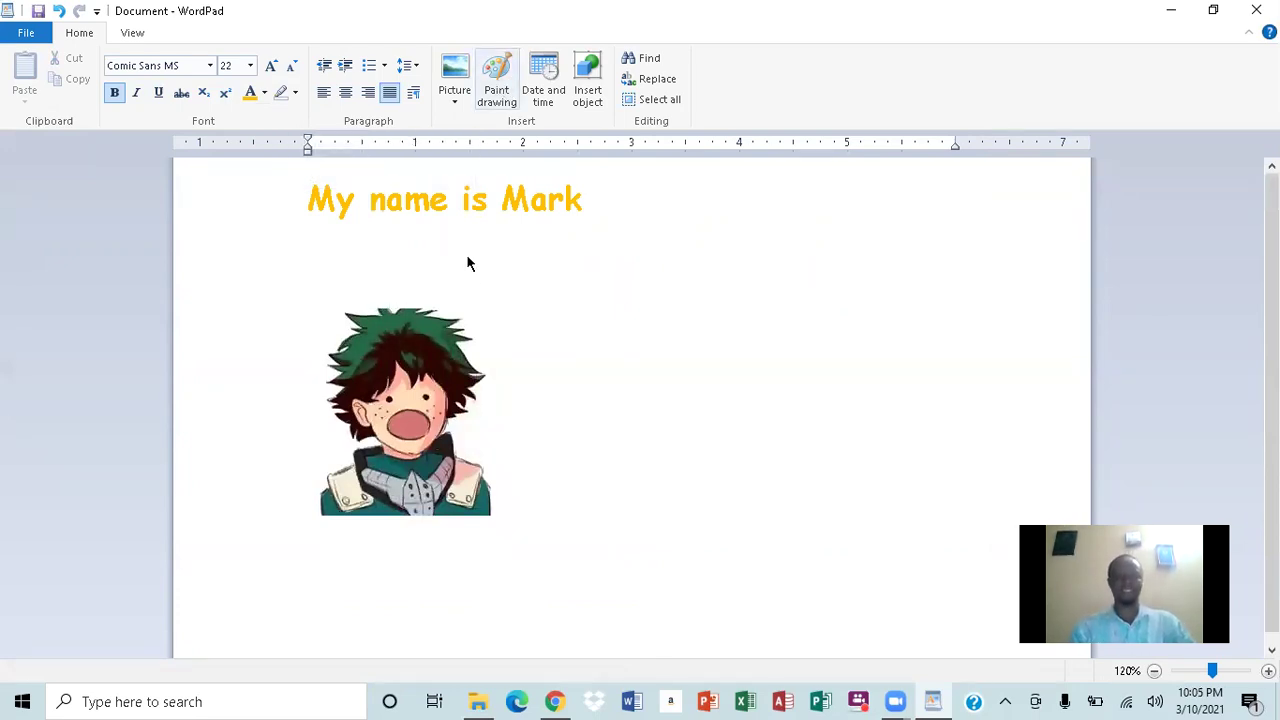
{"action": "key", "text": "ctrl+d"}
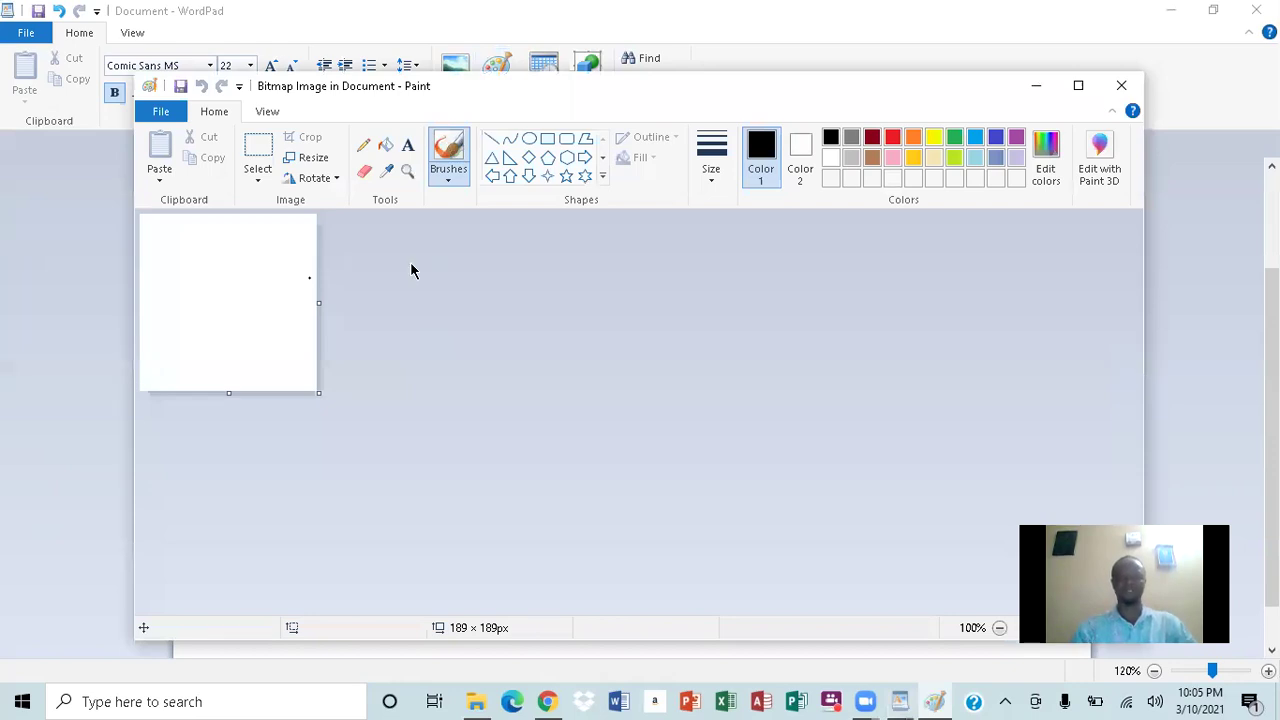
Step: Brush a yellow car outline about 120 px wide with a wheel and windows in Paint, and return to the WordPad document
{"action": "left_click", "coordinate": [935, 137]}
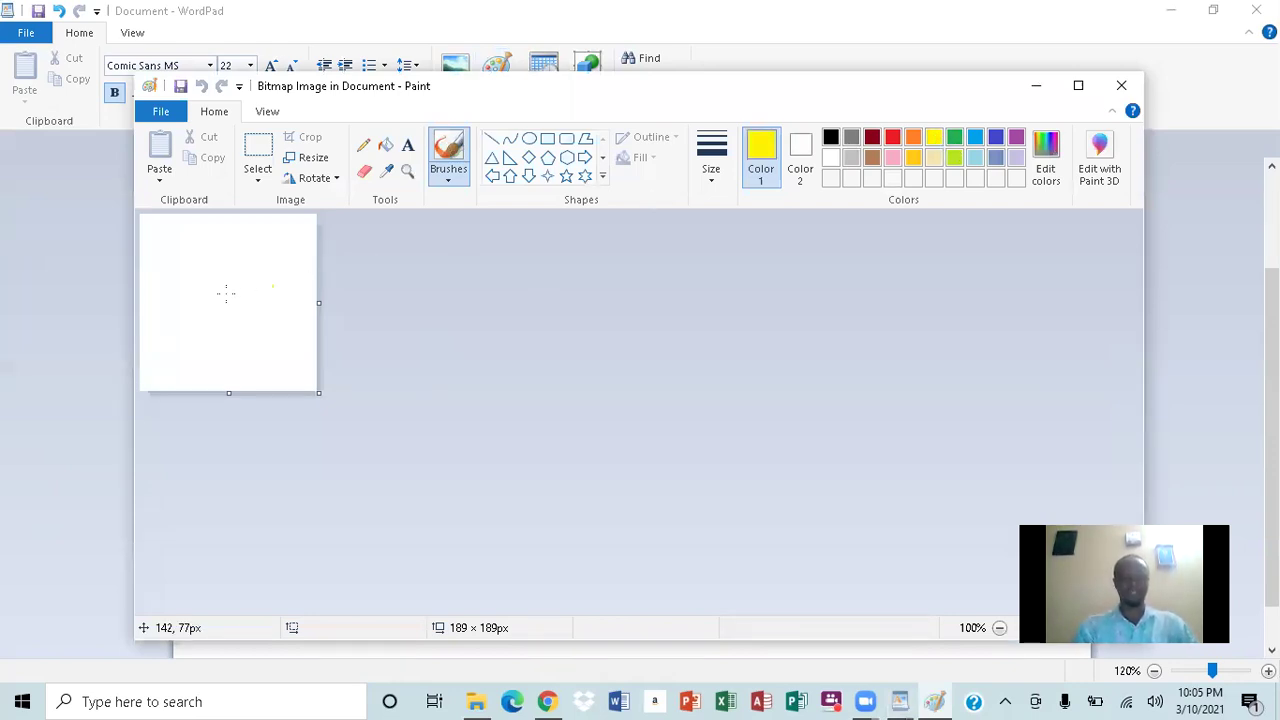
{"action": "mouse_move", "coordinate": [172, 304]}
{"action": "left_mouse_down"}
{"action": "mouse_move", "coordinate": [160, 315]}
{"action": "mouse_move", "coordinate": [287, 315]}
{"action": "mouse_move", "coordinate": [289, 353]}
{"action": "mouse_move", "coordinate": [270, 369]}
{"action": "mouse_move", "coordinate": [264, 353]}
{"action": "mouse_move", "coordinate": [209, 374]}
{"action": "mouse_move", "coordinate": [177, 344]}
{"action": "mouse_move", "coordinate": [151, 370]}
{"action": "mouse_move", "coordinate": [143, 340]}
{"action": "left_mouse_up"}
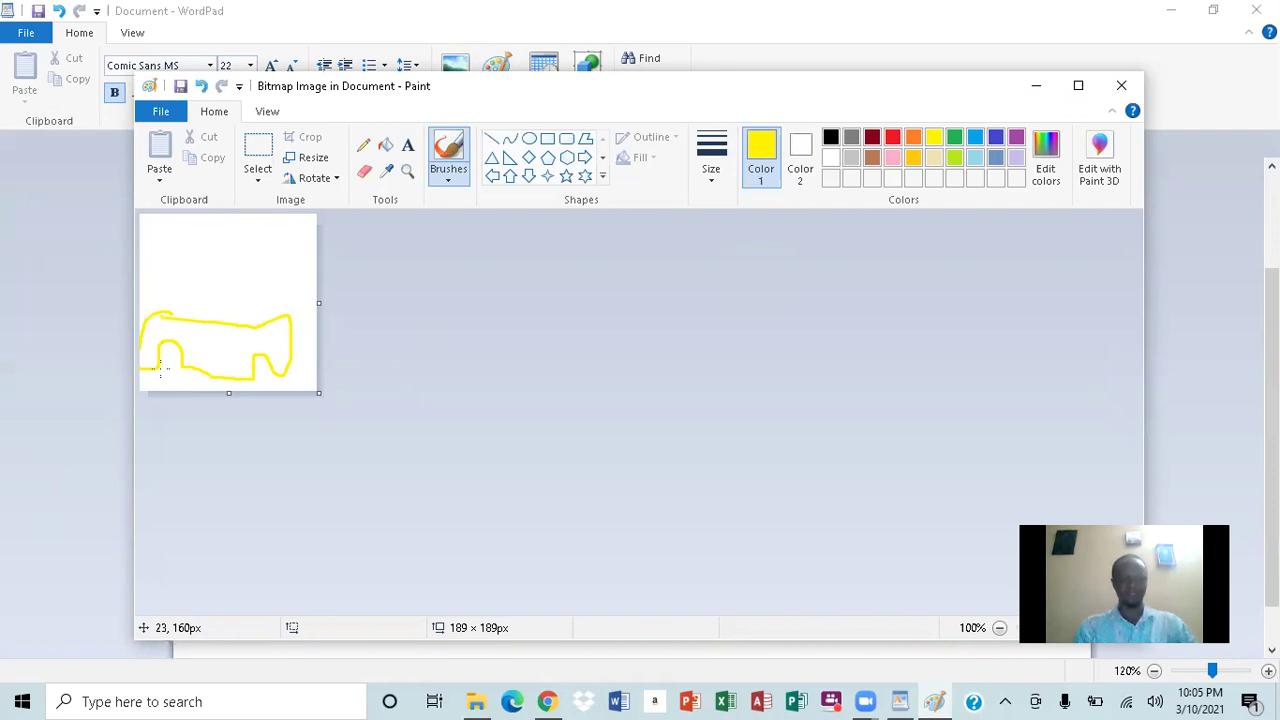
{"action": "left_click_drag", "start_coordinate": [183, 372], "coordinate": [160, 365]}
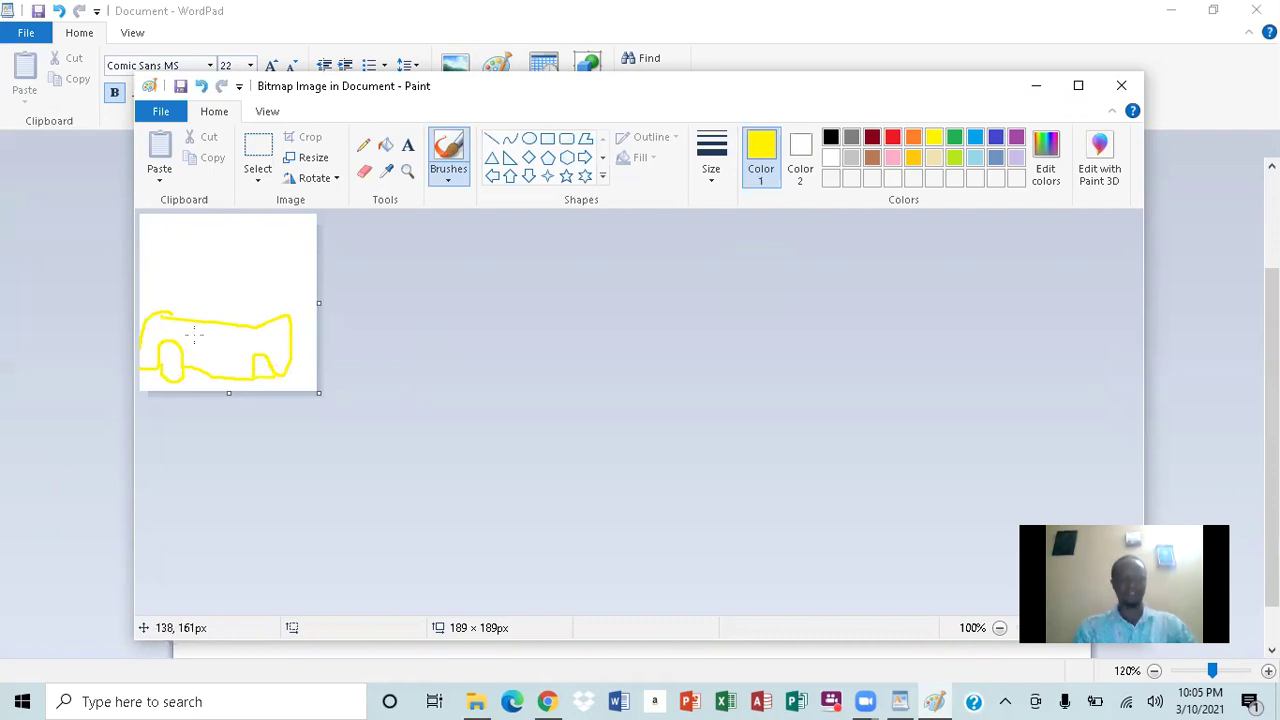
{"action": "left_click_drag", "start_coordinate": [190, 338], "coordinate": [168, 324]}
{"action": "mouse_move", "coordinate": [192, 336]}
{"action": "left_mouse_down"}
{"action": "mouse_move", "coordinate": [250, 326]}
{"action": "mouse_move", "coordinate": [196, 337]}
{"action": "mouse_move", "coordinate": [253, 340]}
{"action": "left_mouse_up"}
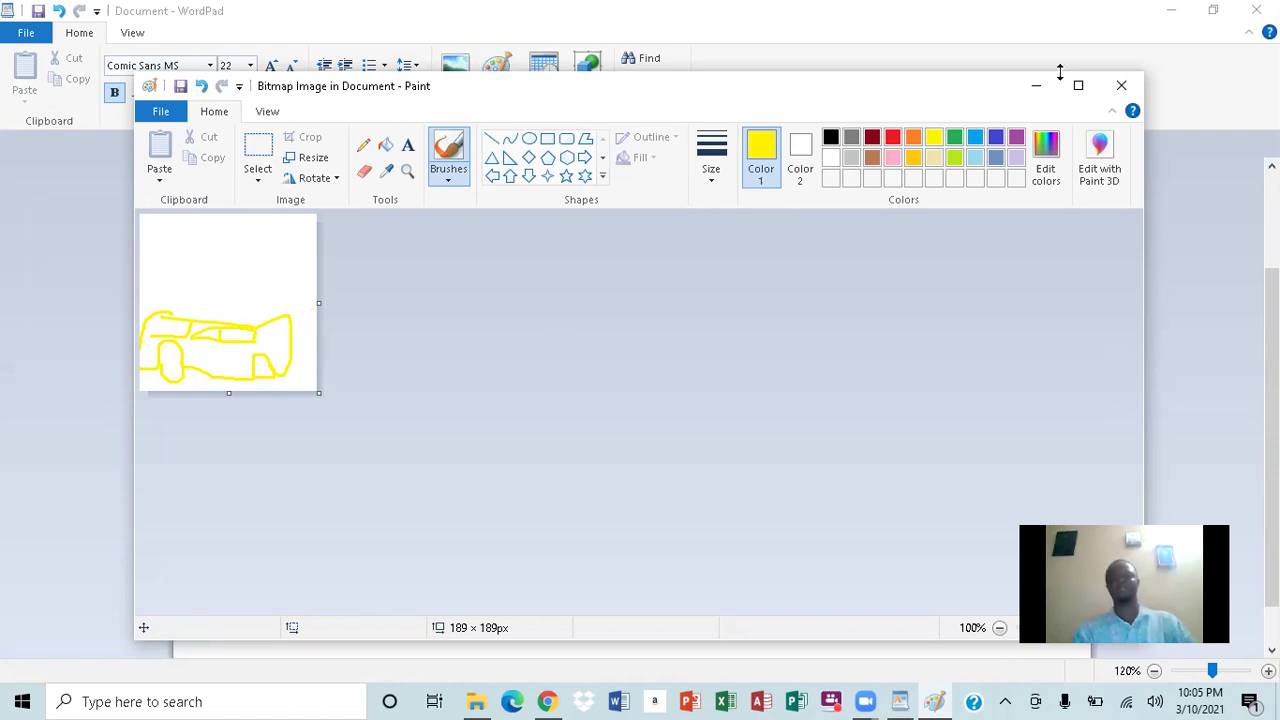
{"action": "left_click", "coordinate": [1123, 86]}
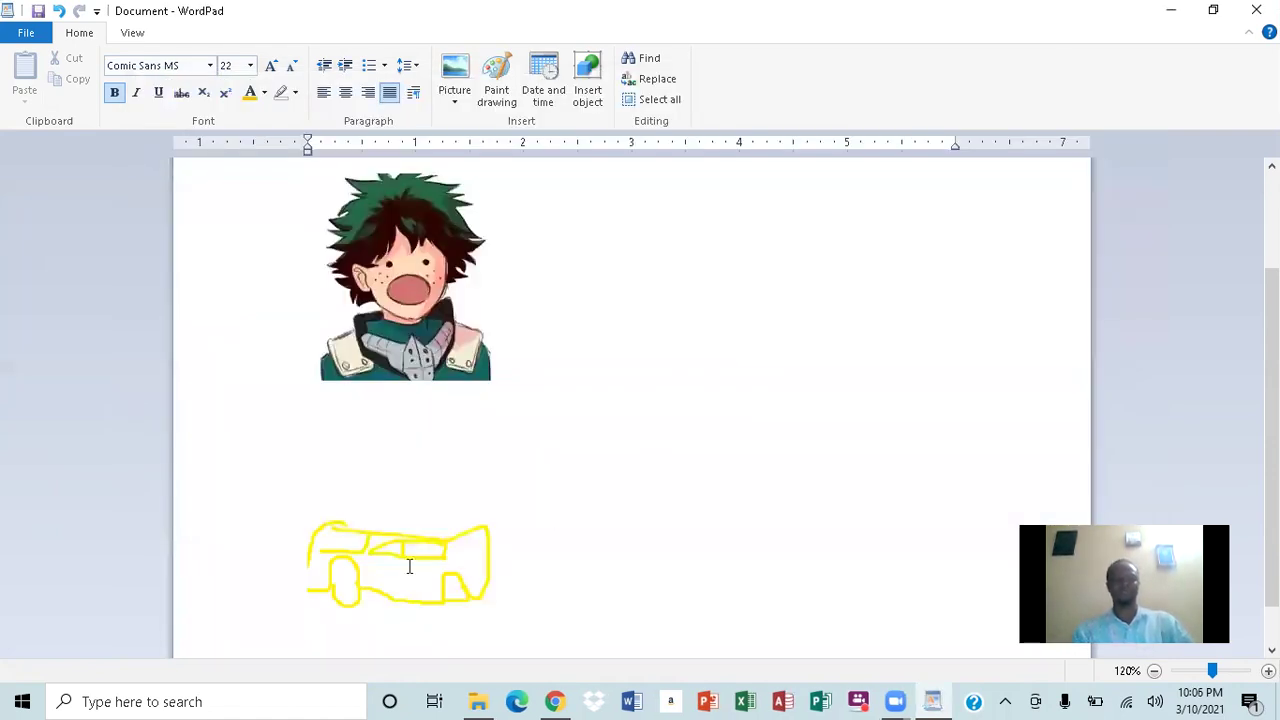
{"action": "left_click", "coordinate": [590, 516]}
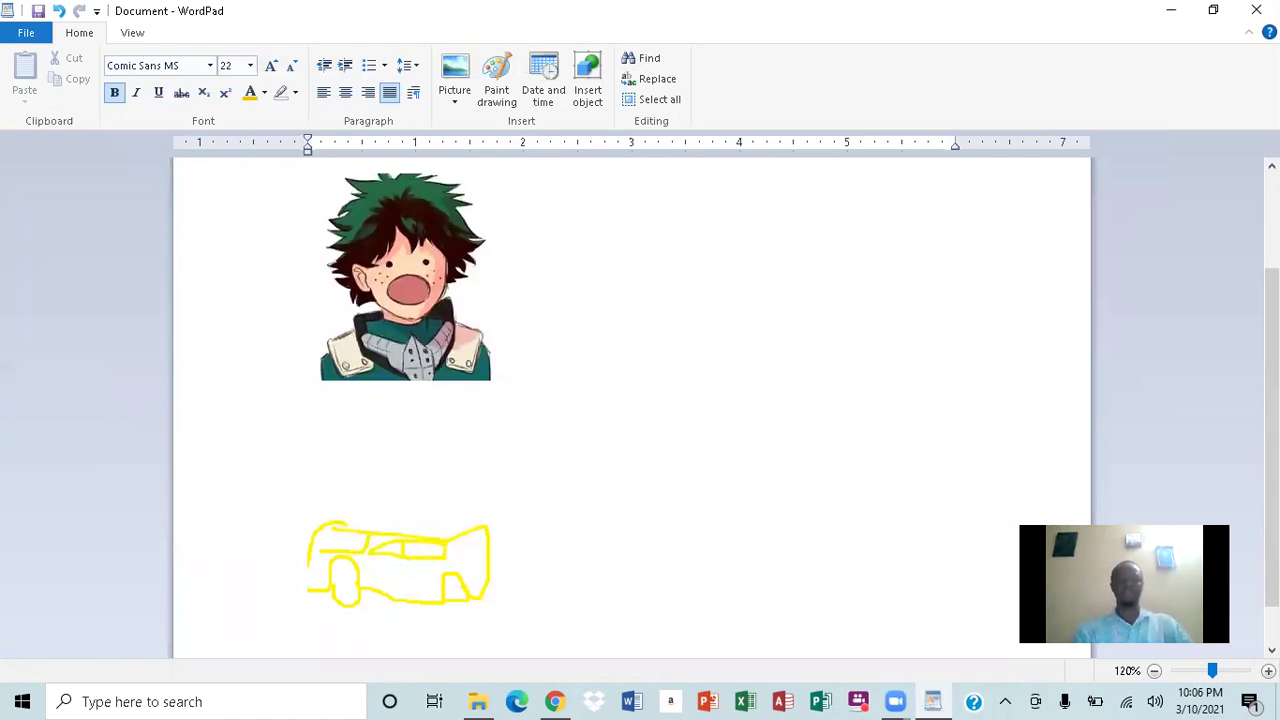
Step: Insert the current date in the 3/10/2021 format on a new line below the car drawing
{"action": "key", "text": "Return"}
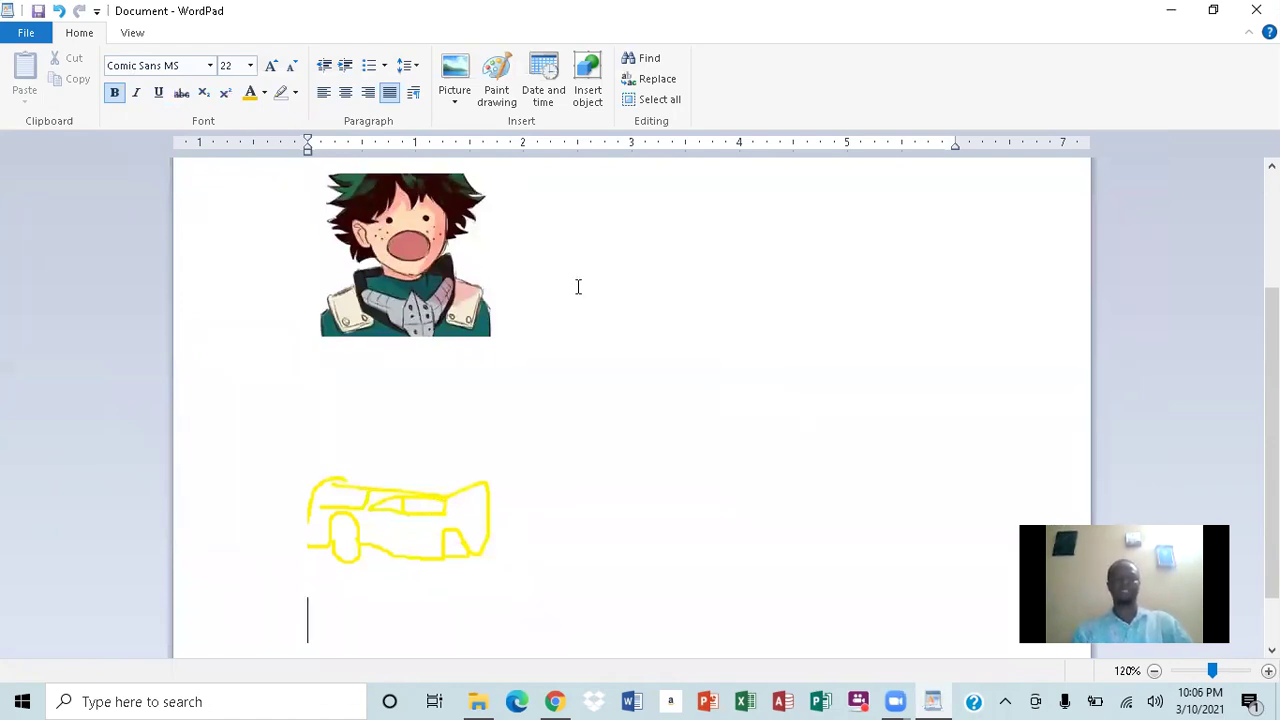
{"action": "left_click", "coordinate": [546, 77]}
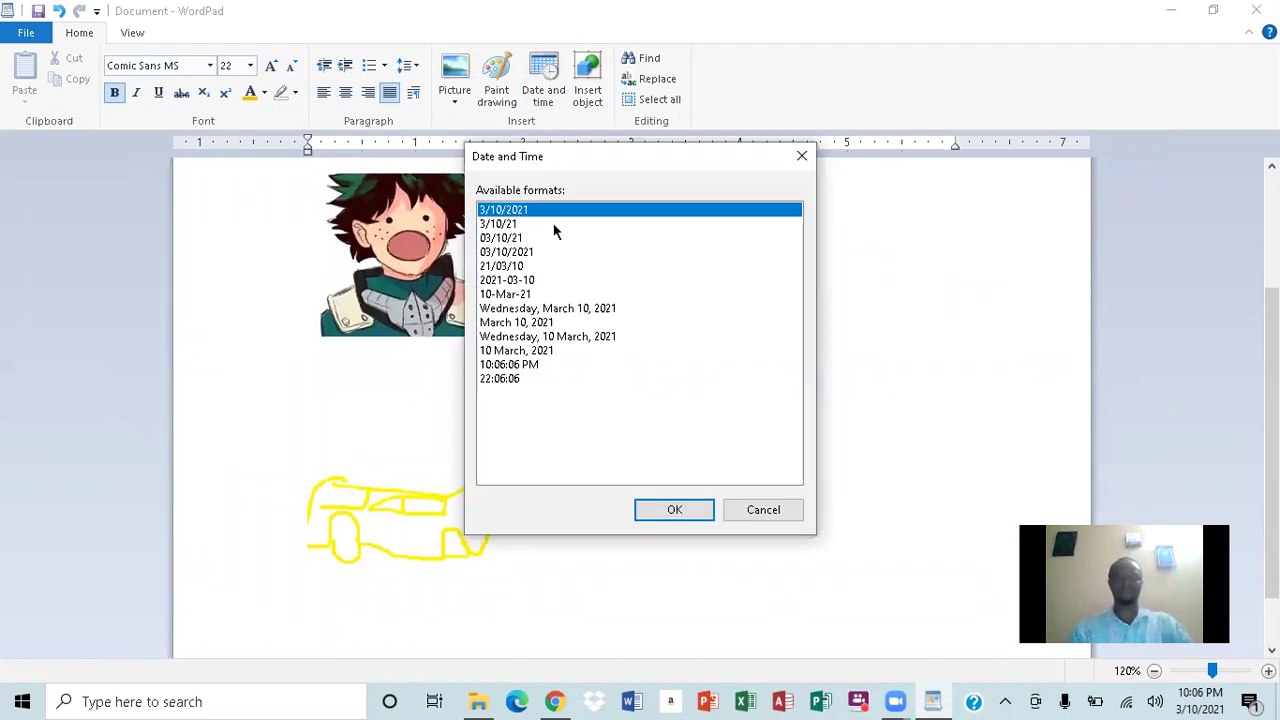
{"action": "left_click", "coordinate": [664, 512]}
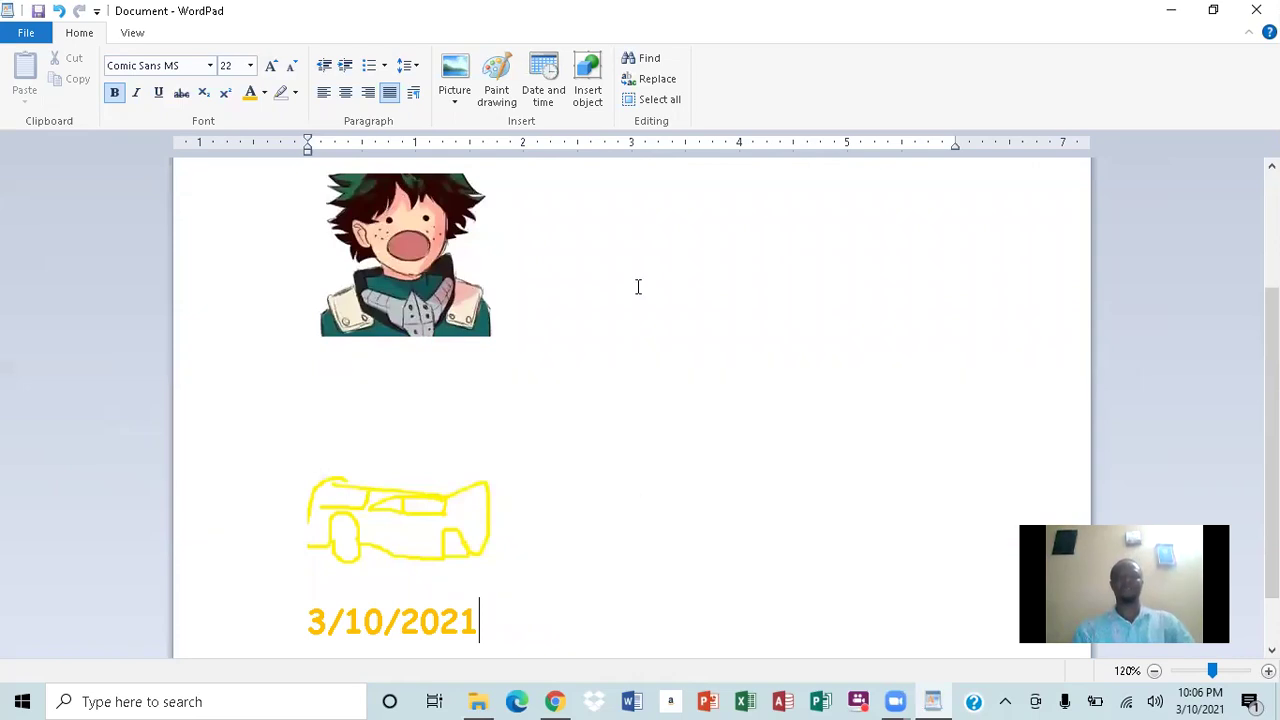
Step: Insert a new Microsoft Excel Binary Worksheet object after the date
{"action": "left_click", "coordinate": [587, 78]}
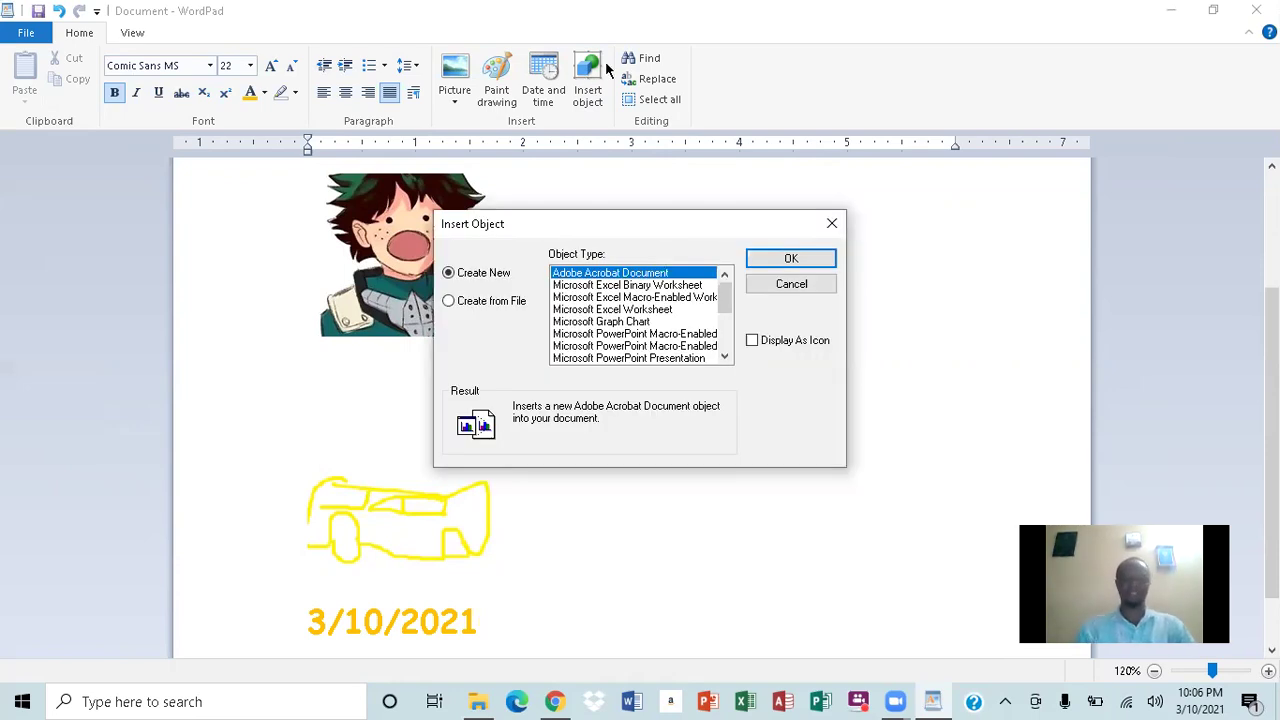
{"action": "left_click", "coordinate": [627, 288]}
{"action": "left_click", "coordinate": [791, 259]}
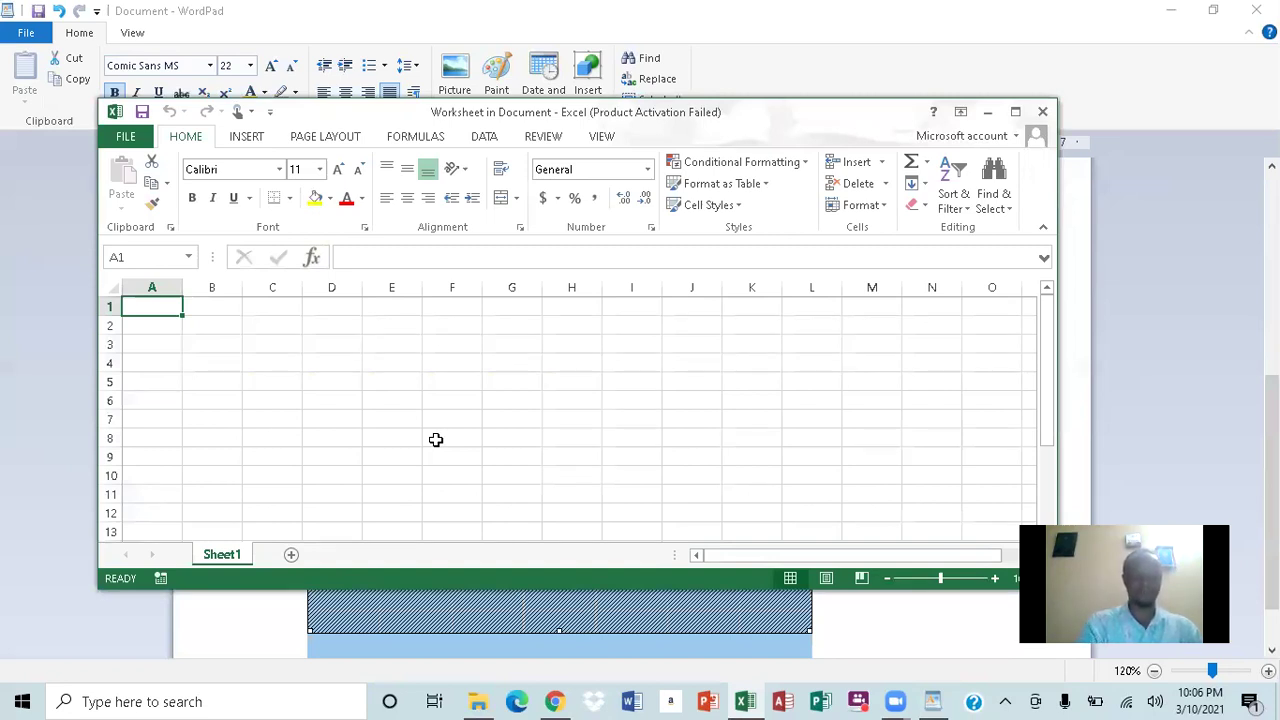
Step: Enter School in cell A1 of the embedded worksheet, dismissing the Office Activation Wizard
{"action": "type", "text": "S"}
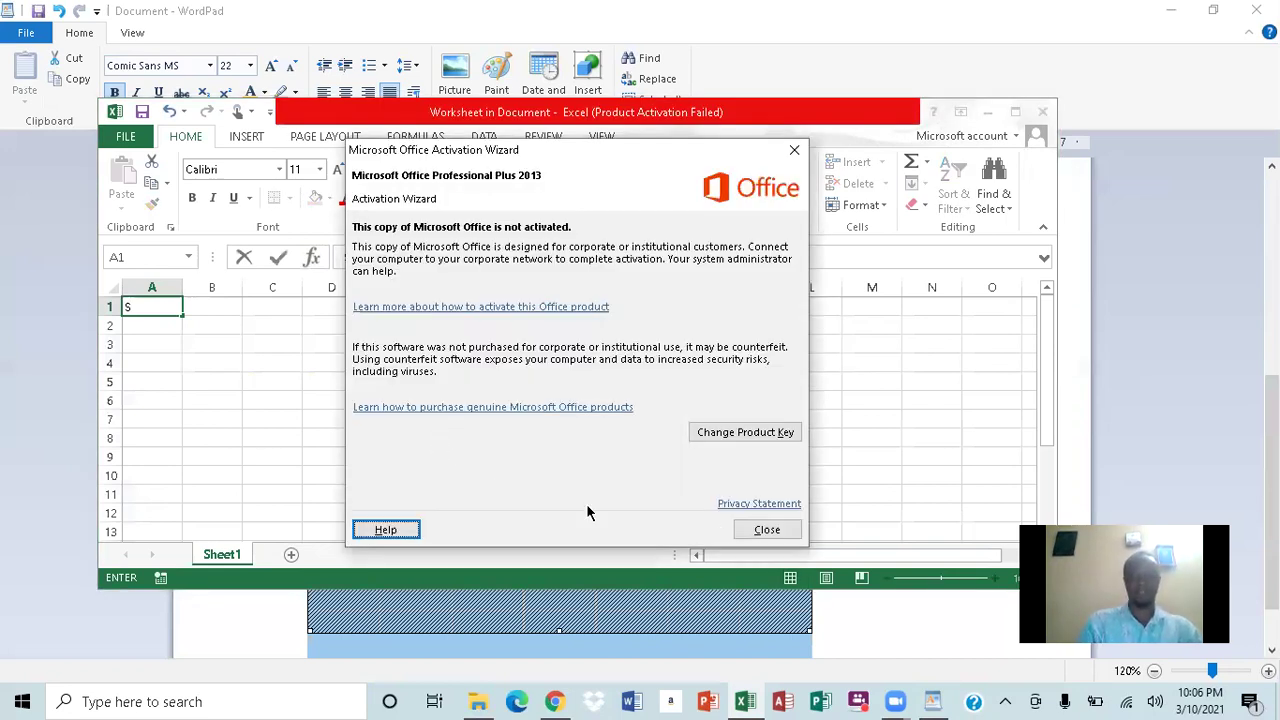
{"action": "left_click", "coordinate": [755, 529]}
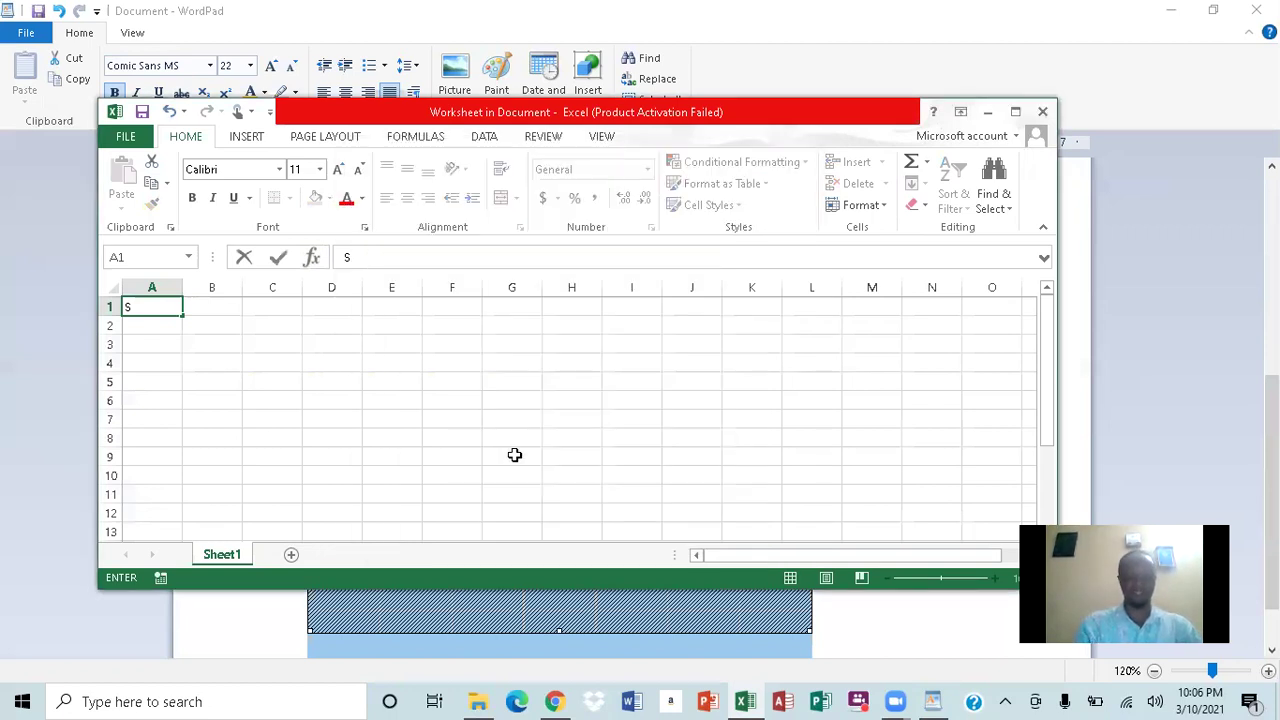
{"action": "type", "text": "ch"}
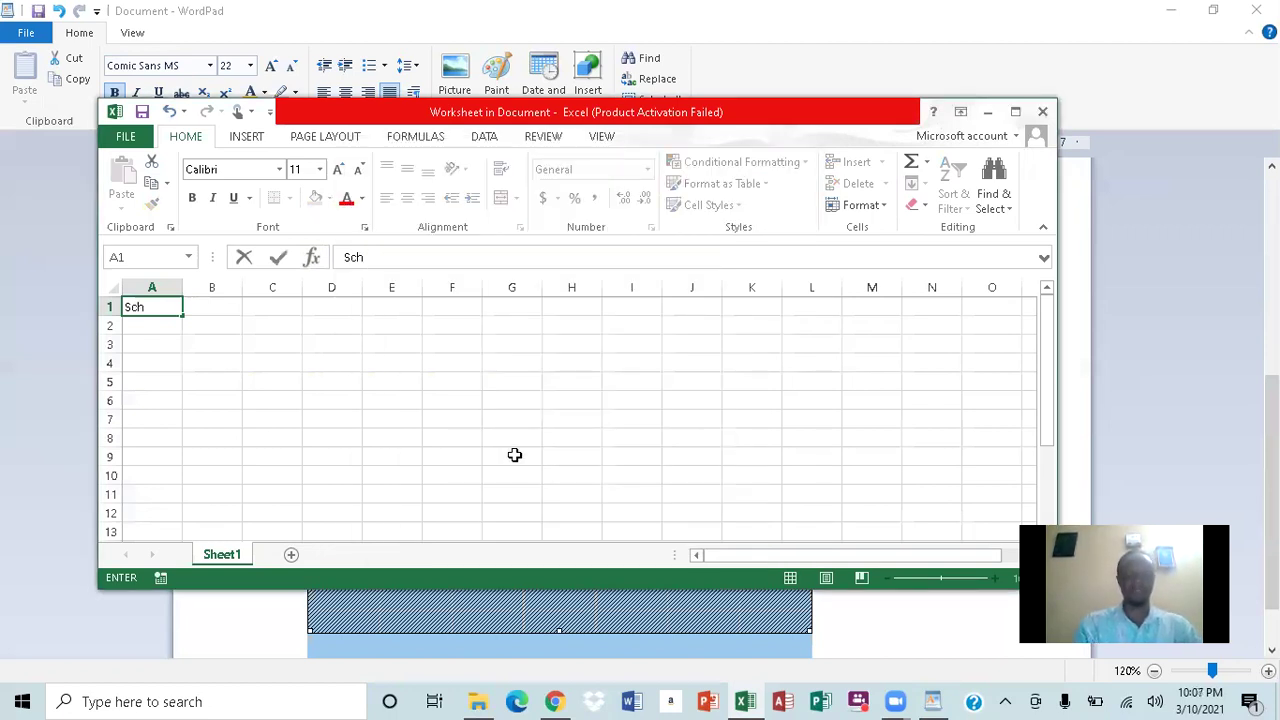
{"action": "type", "text": "ool"}
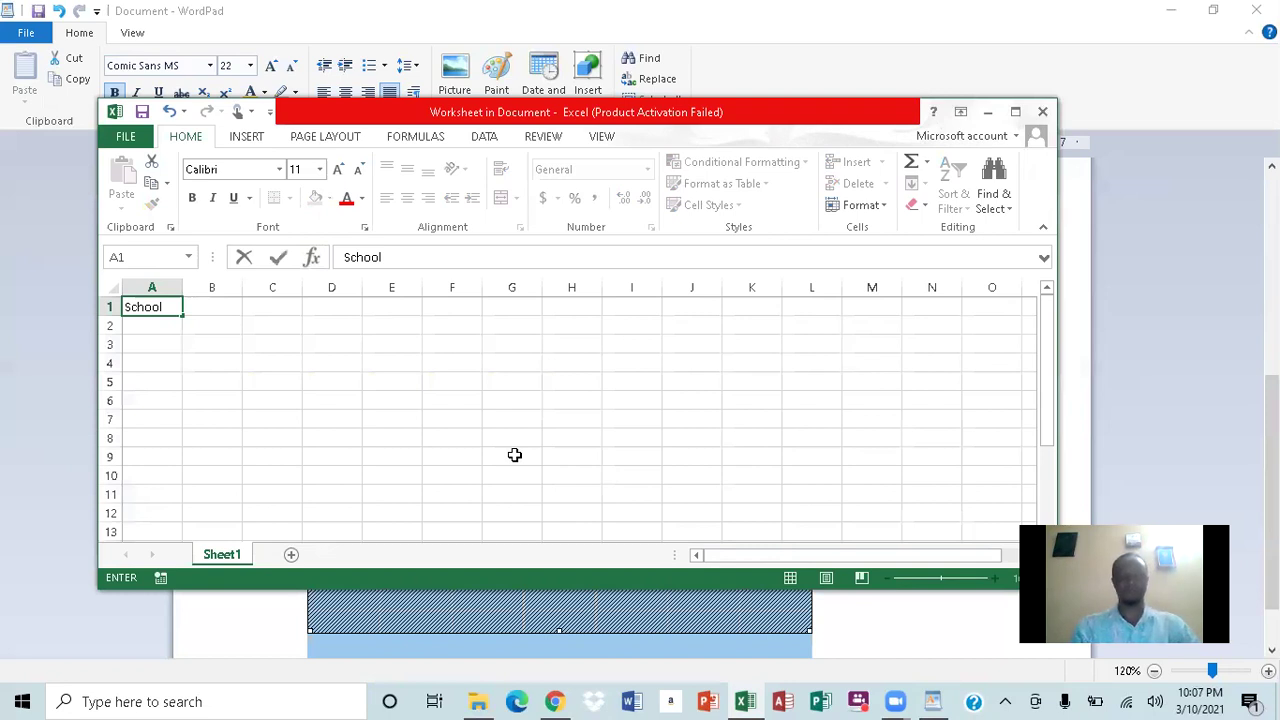
Step: Enter 67 in cell B1 beside School and dismiss the pop-up window behind the worksheet
{"action": "key", "text": "Tab"}
{"action": "key", "text": "Tab"}
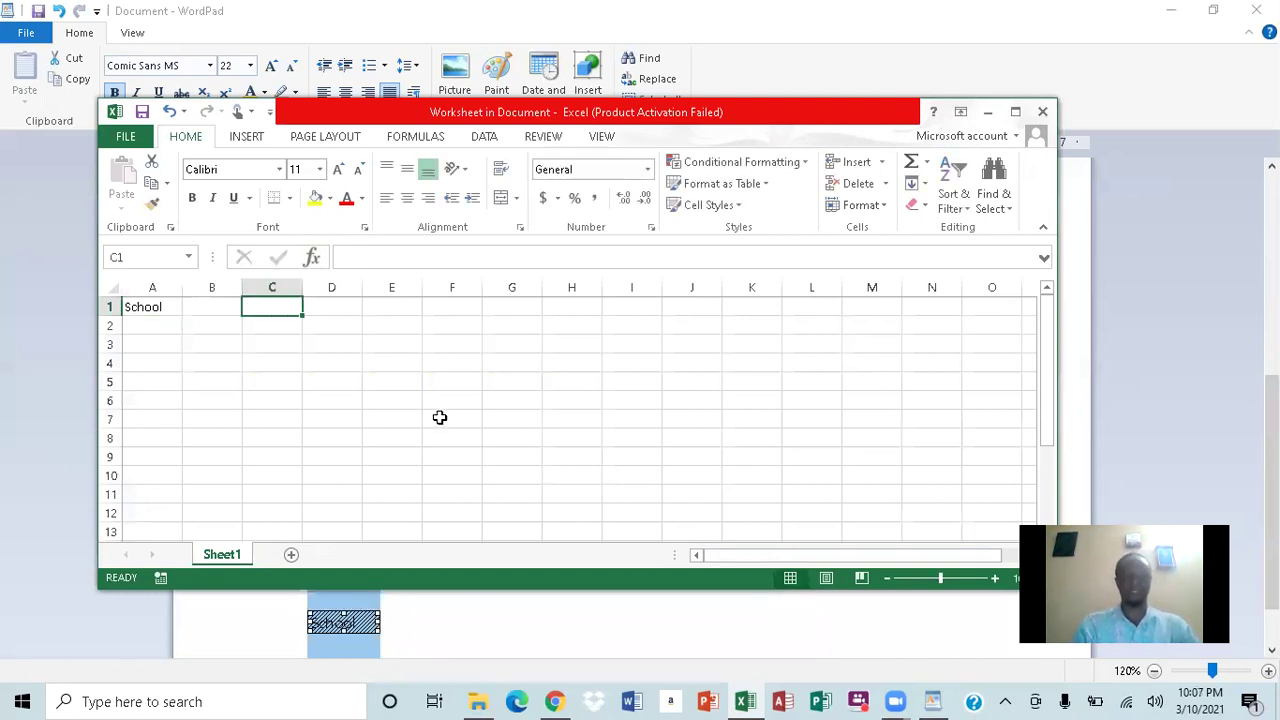
{"action": "key", "text": "Left"}
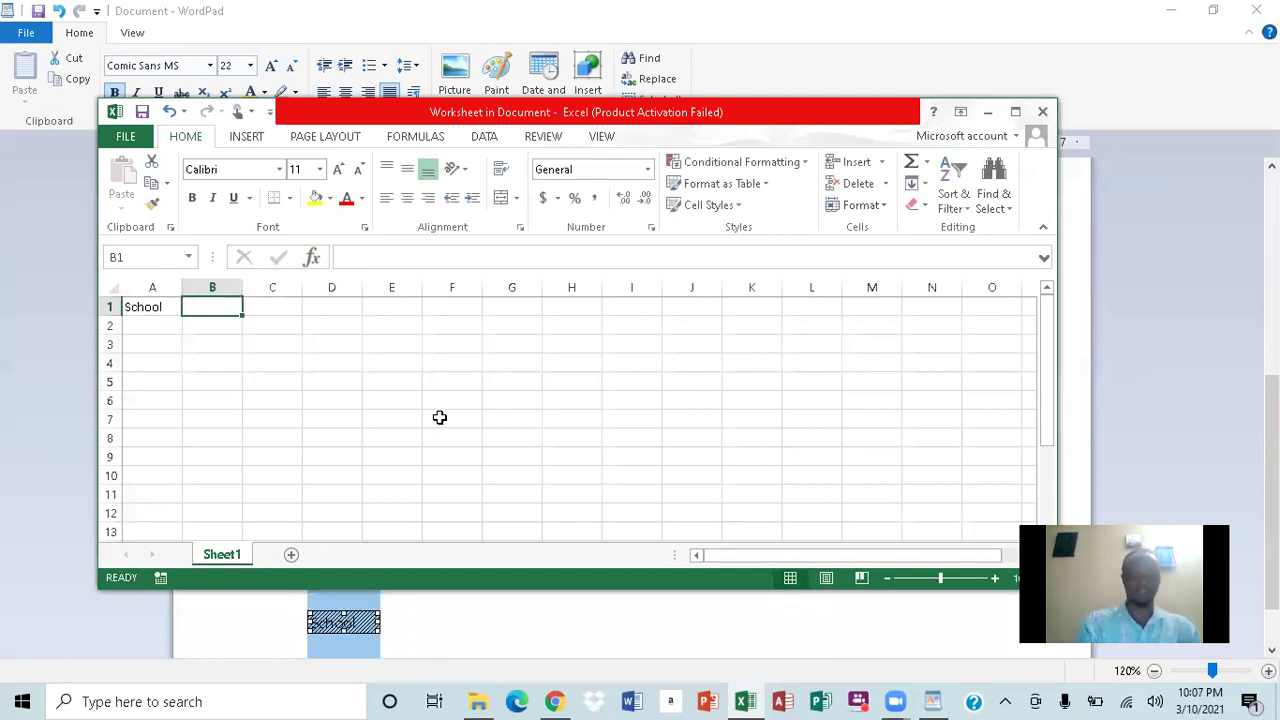
{"action": "type", "text": "67"}
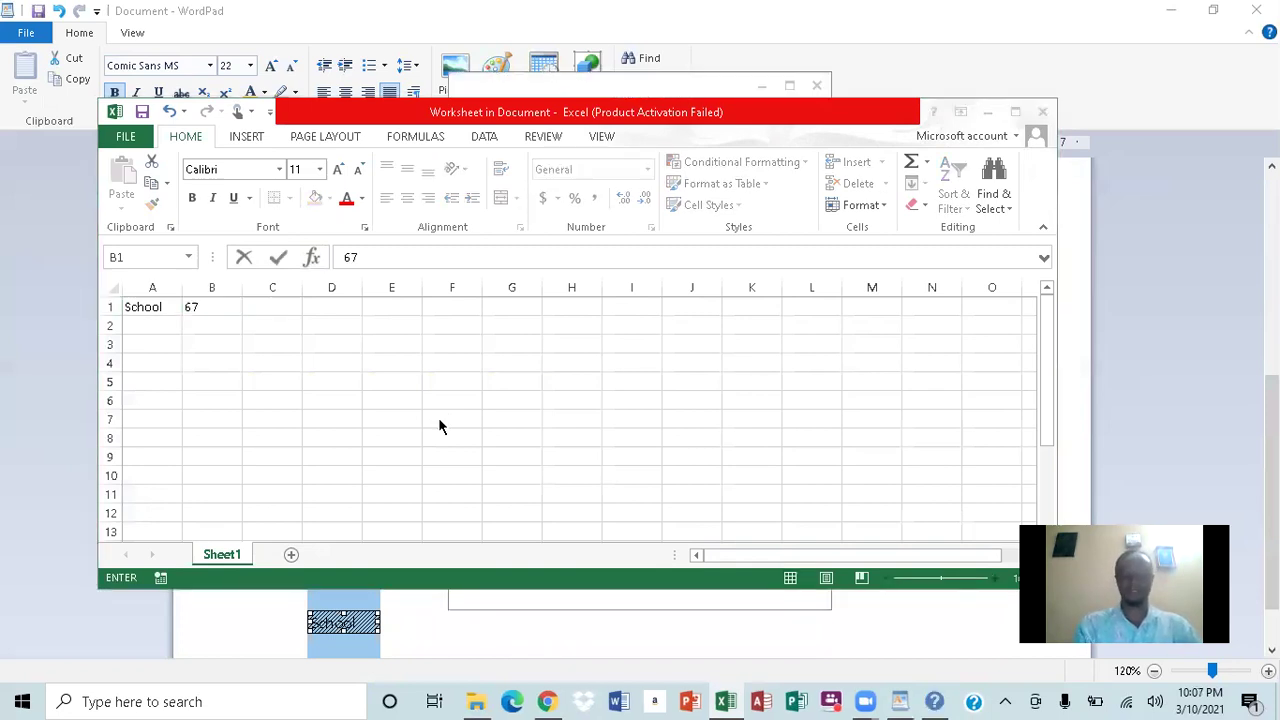
{"action": "left_click", "coordinate": [814, 87]}
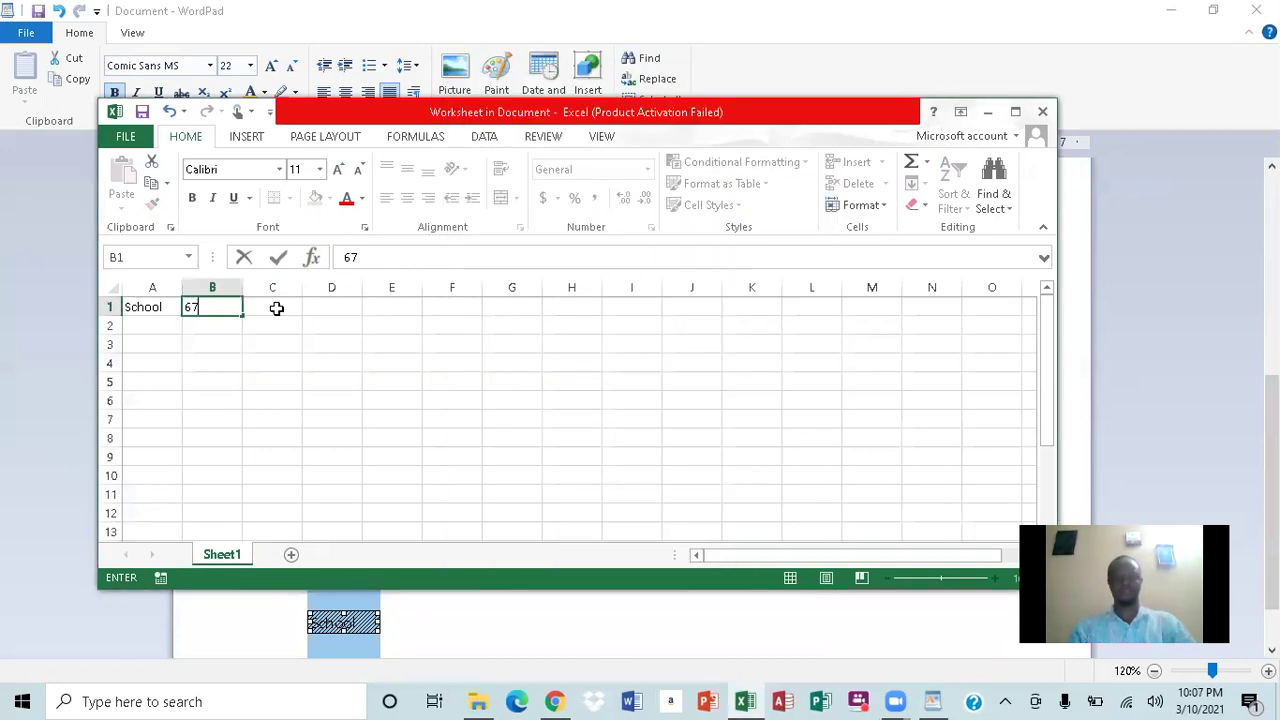
Step: Enter oi in cell C1, then close the worksheet and deselect the embedded table in the WordPad document
{"action": "left_click", "coordinate": [276, 308]}
{"action": "type", "text": "oi"}
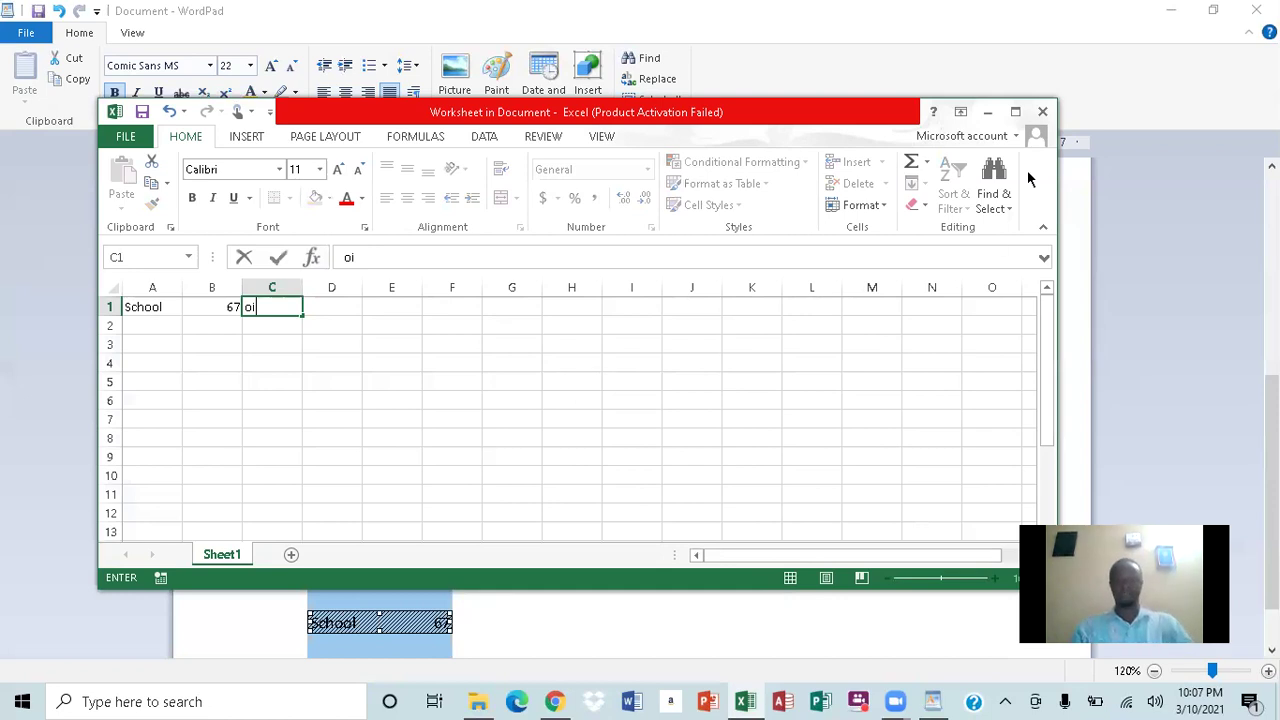
{"action": "left_click", "coordinate": [1045, 110]}
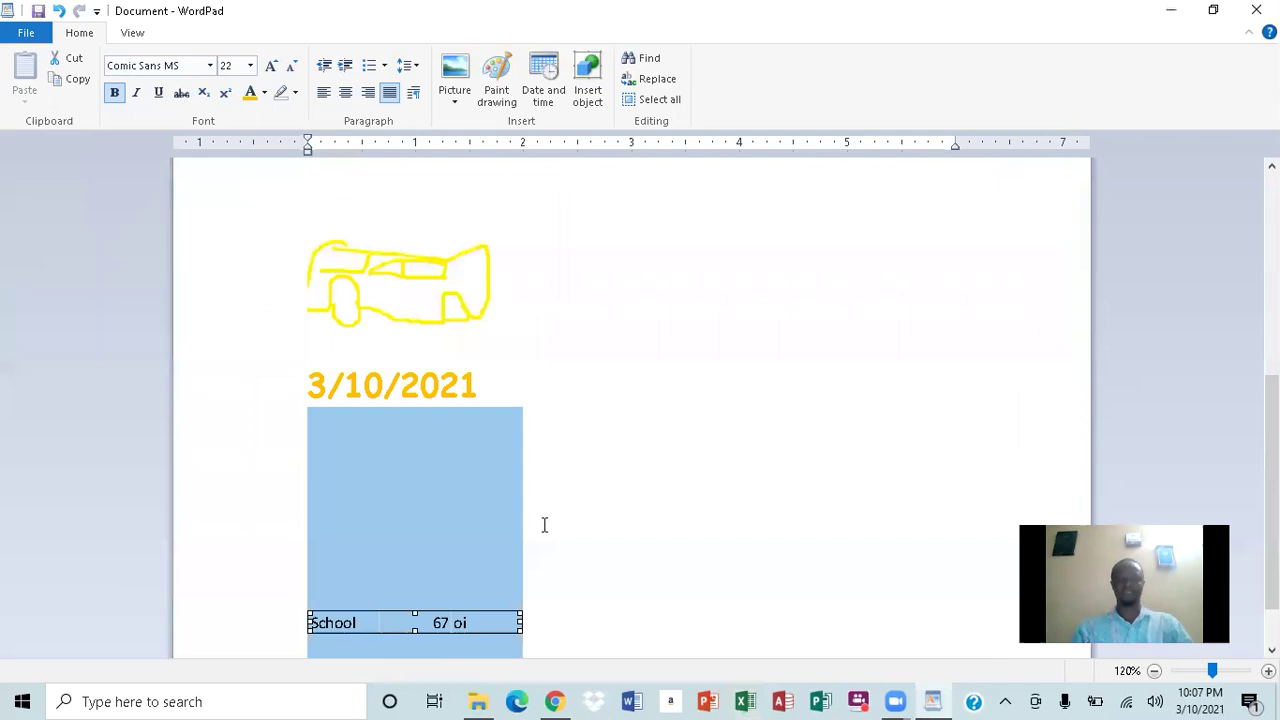
{"action": "left_click", "coordinate": [537, 525]}
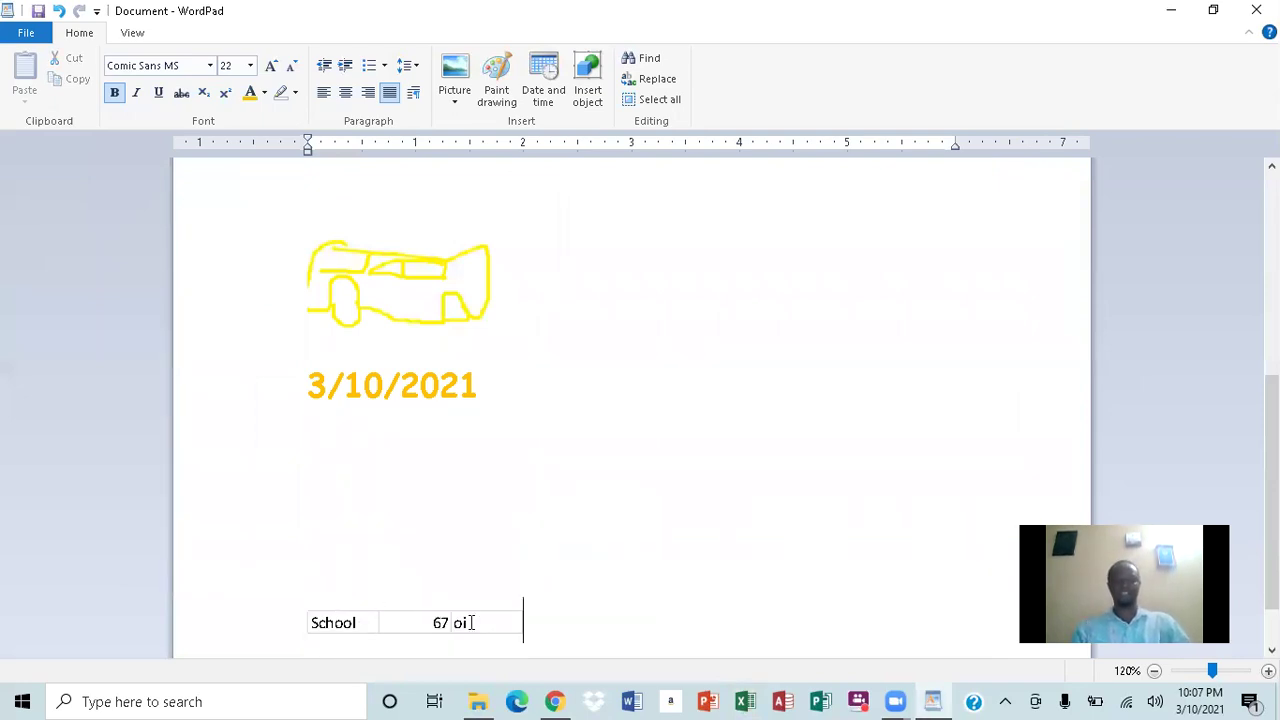
Step: Save the document to the Desktop as a Rich Text document named wordpad, and close WordPad
{"action": "left_click", "coordinate": [28, 33]}
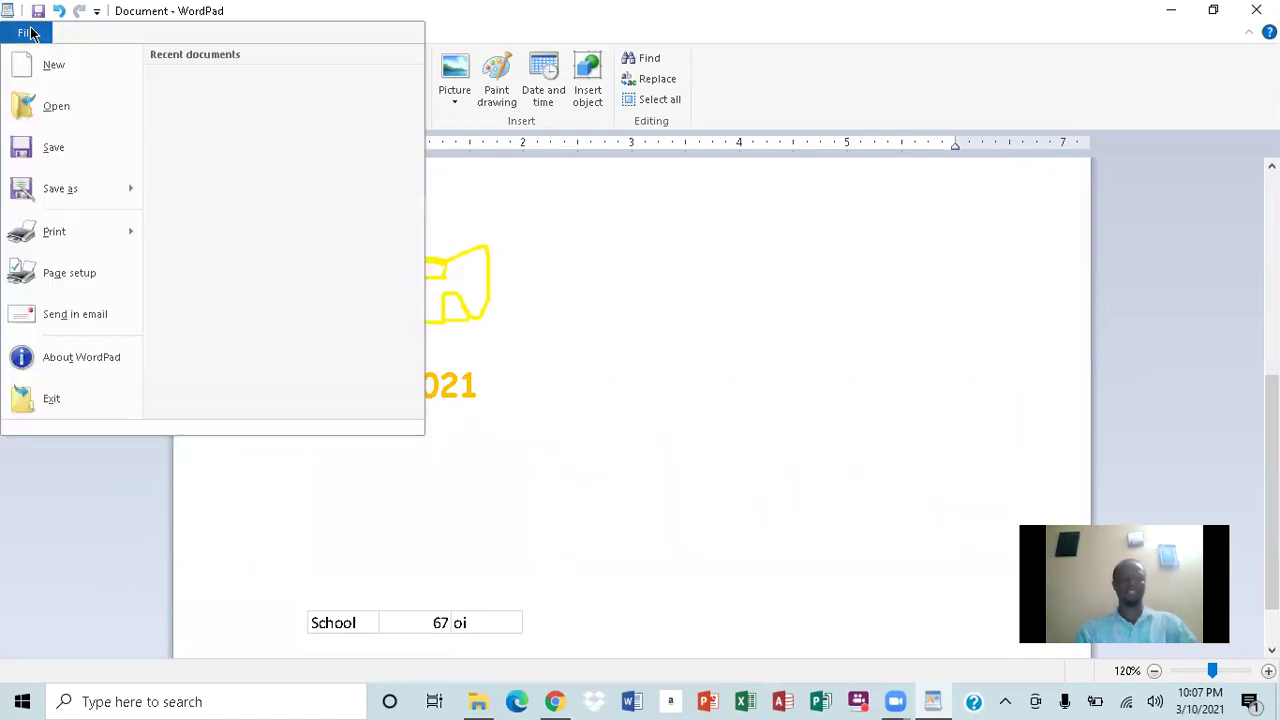
{"action": "mouse_move", "coordinate": [76, 192]}
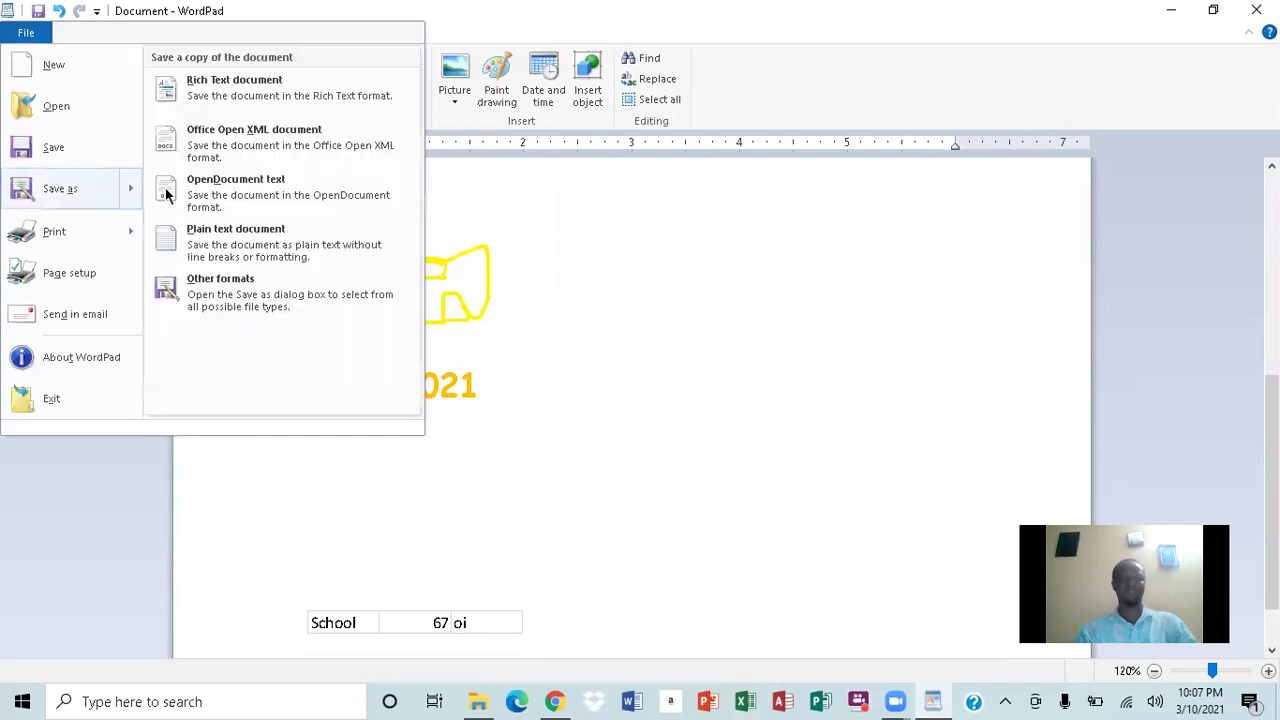
{"action": "left_click", "coordinate": [211, 100]}
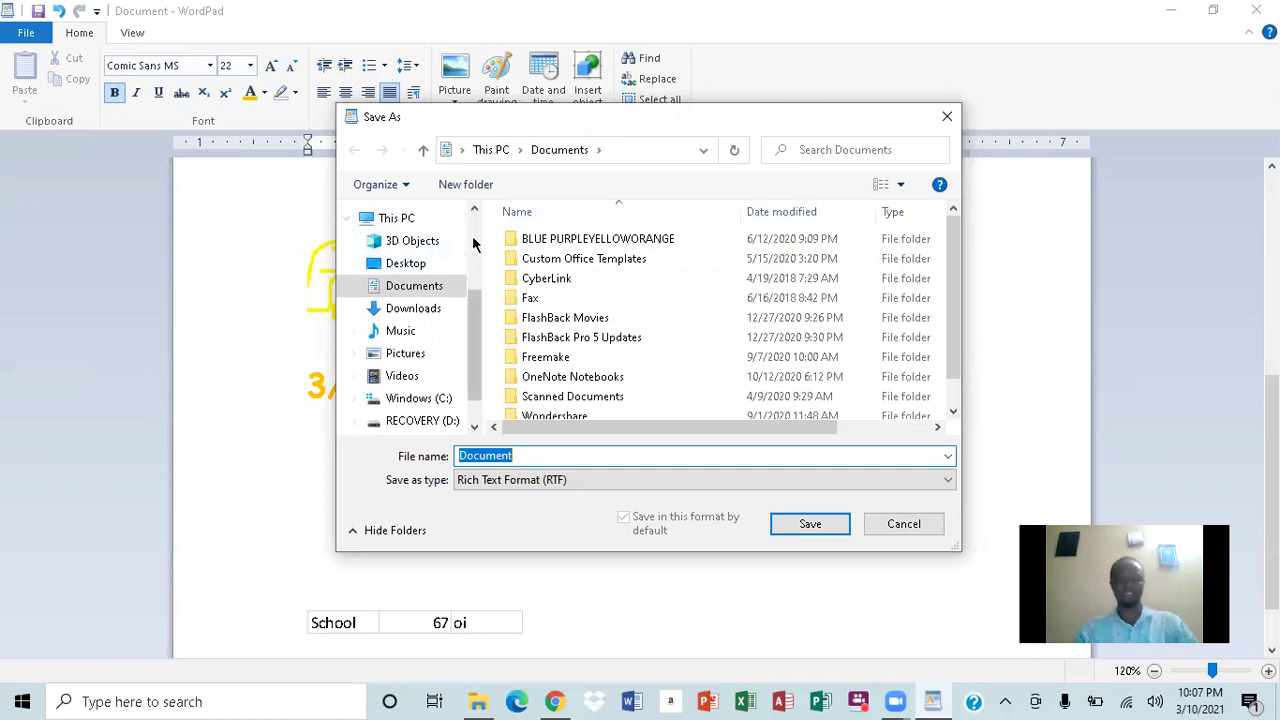
{"action": "scroll", "coordinate": [414, 246], "scroll_direction": "up", "scroll_amount": 3}
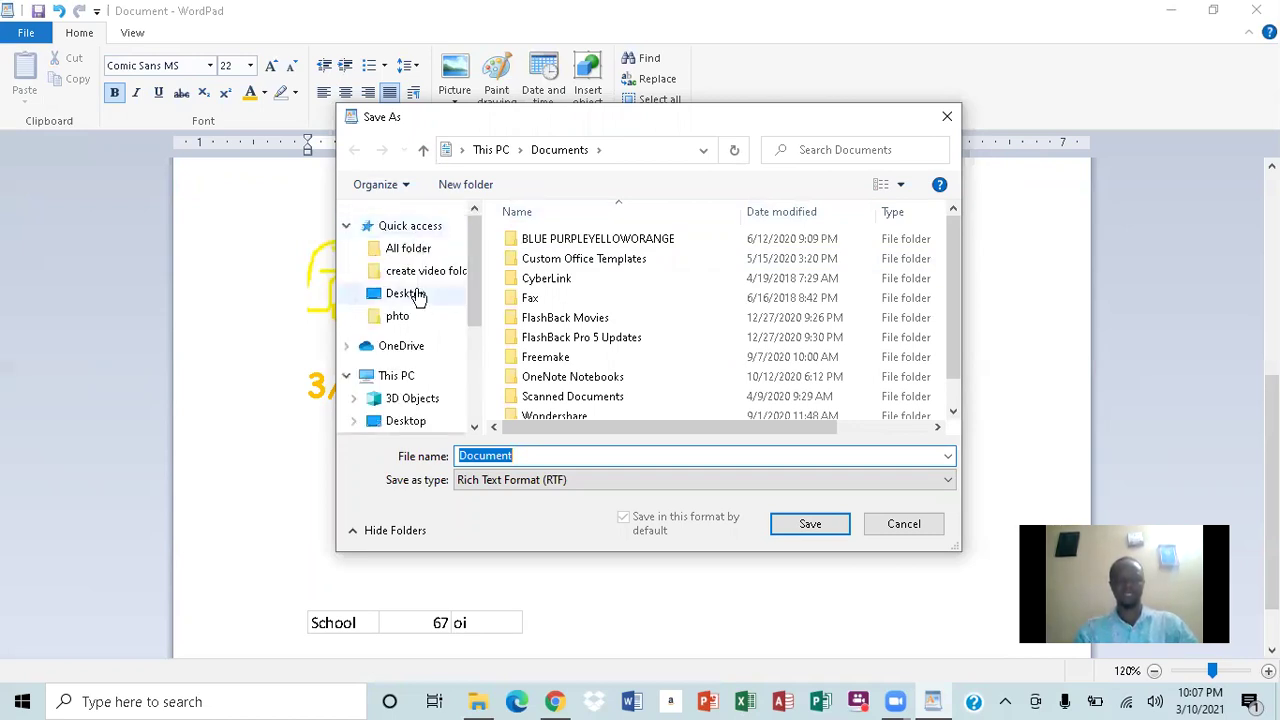
{"action": "left_click", "coordinate": [408, 294]}
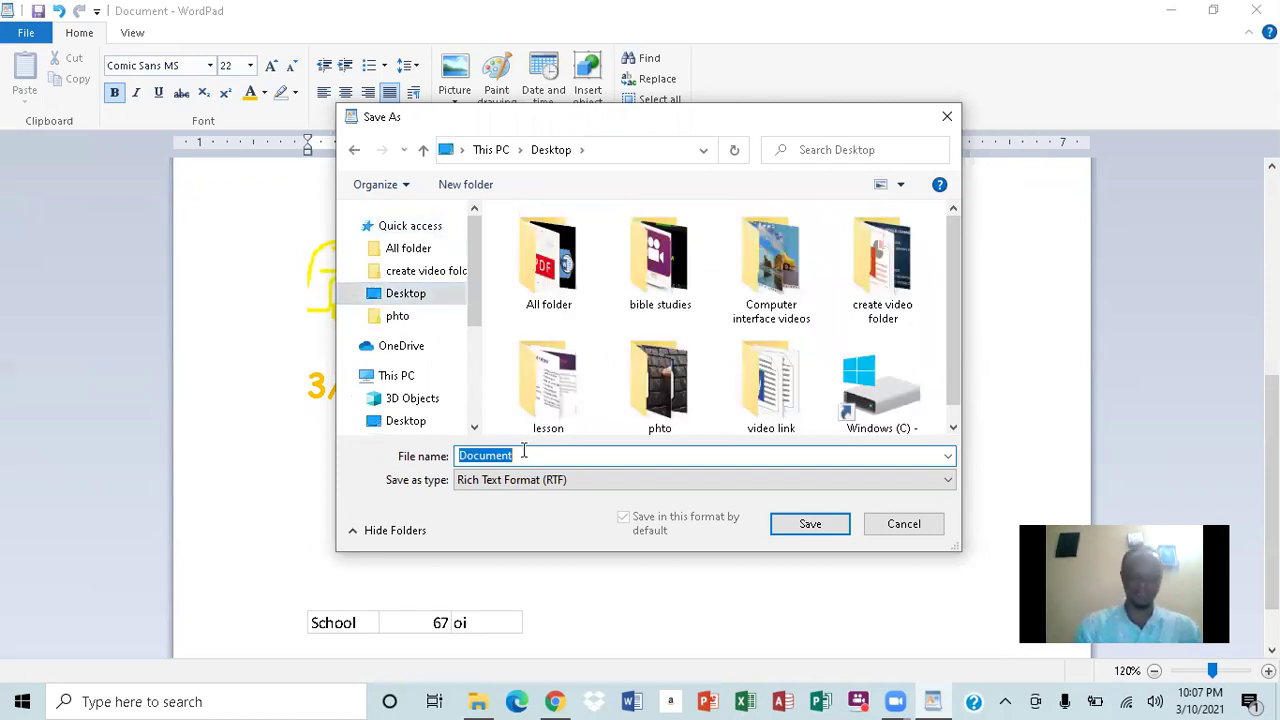
{"action": "type", "text": "wo"}
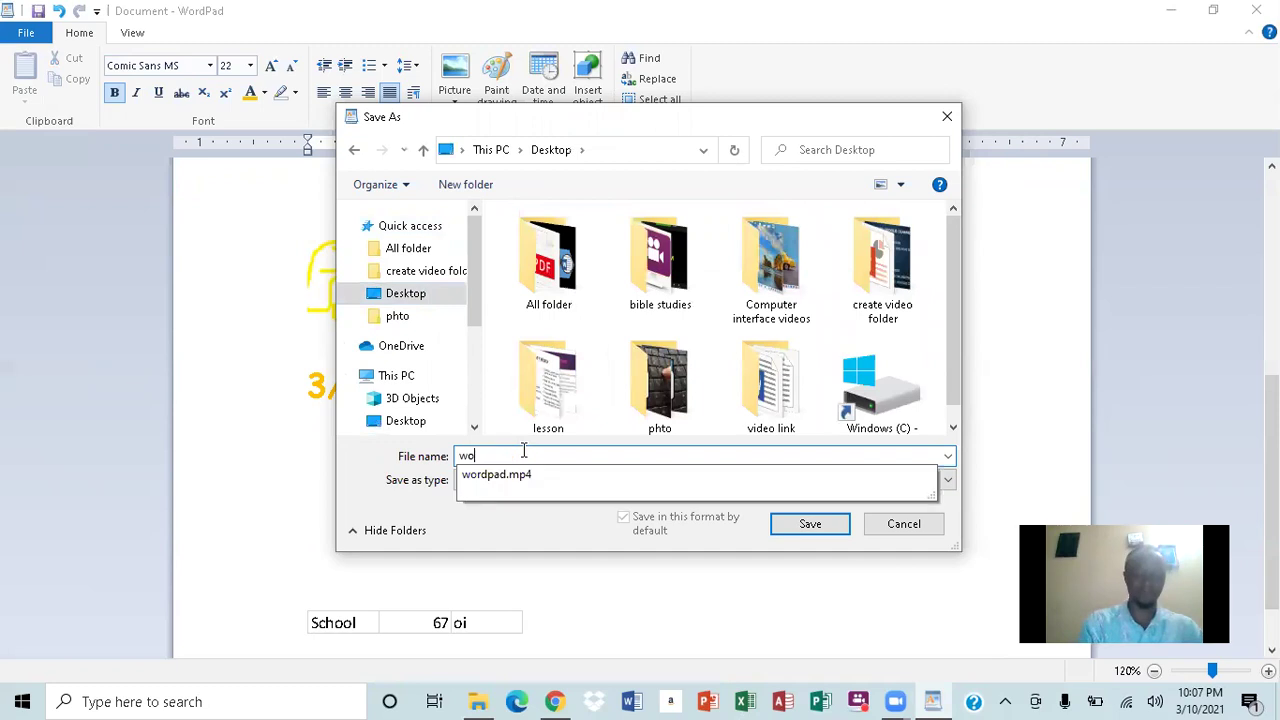
{"action": "type", "text": "rdpa"}
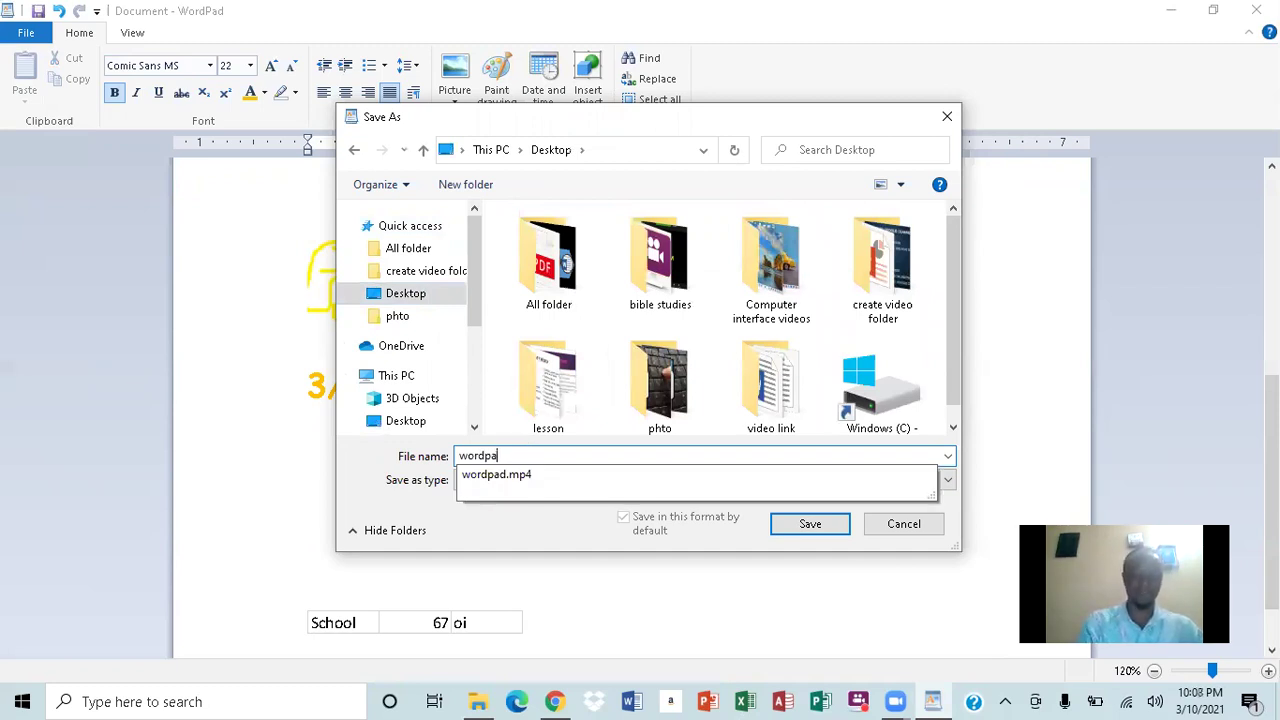
{"action": "type", "text": "d"}
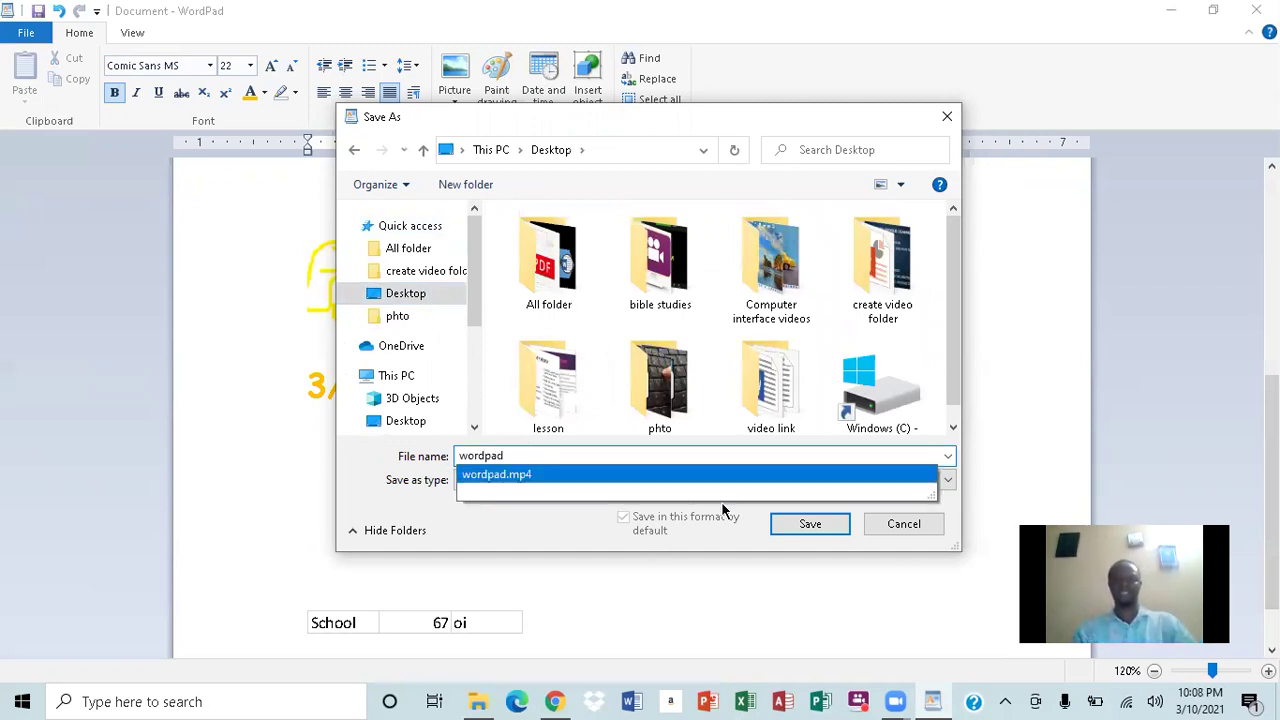
{"action": "left_click", "coordinate": [831, 527]}
{"action": "left_click", "coordinate": [831, 526]}
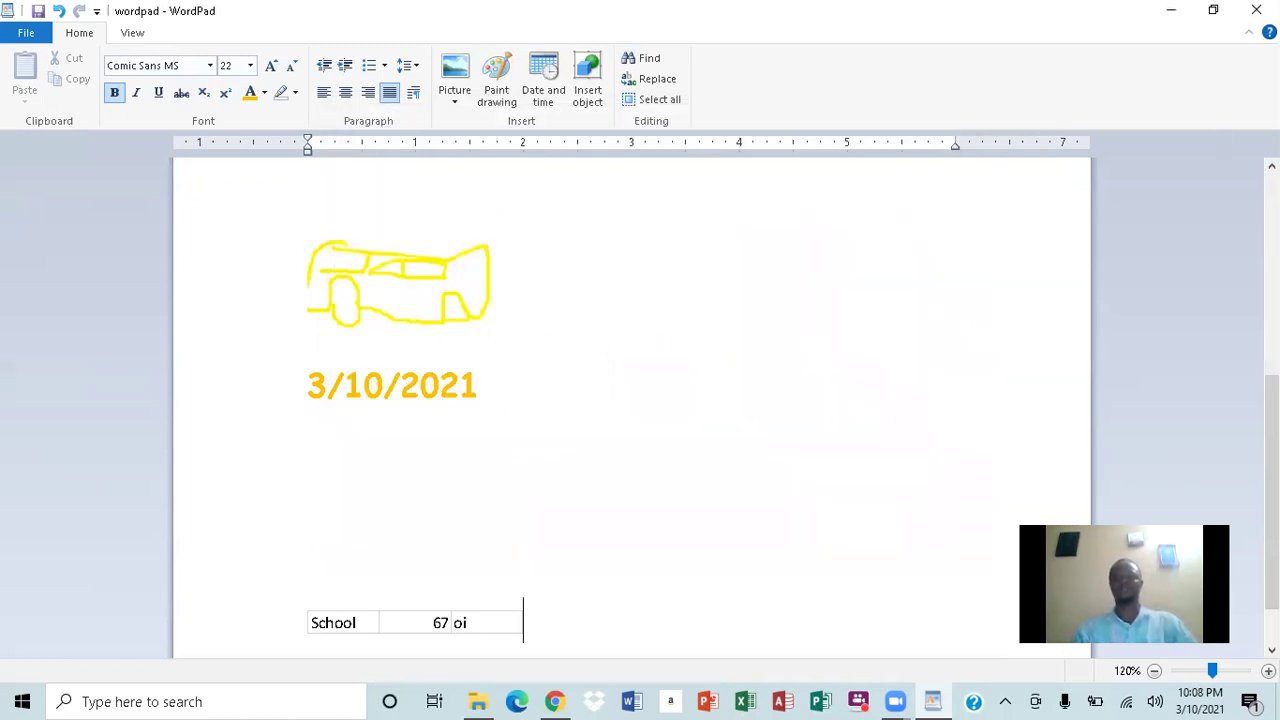
{"action": "key", "text": "alt+F4"}
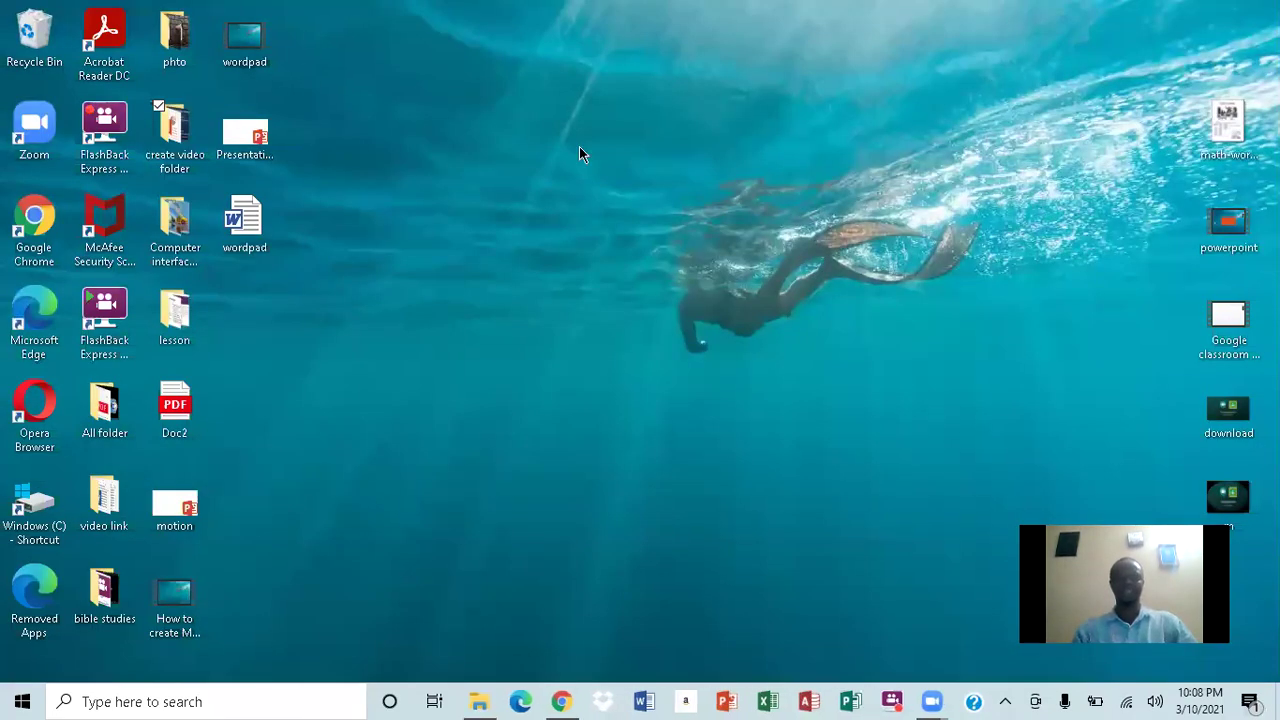